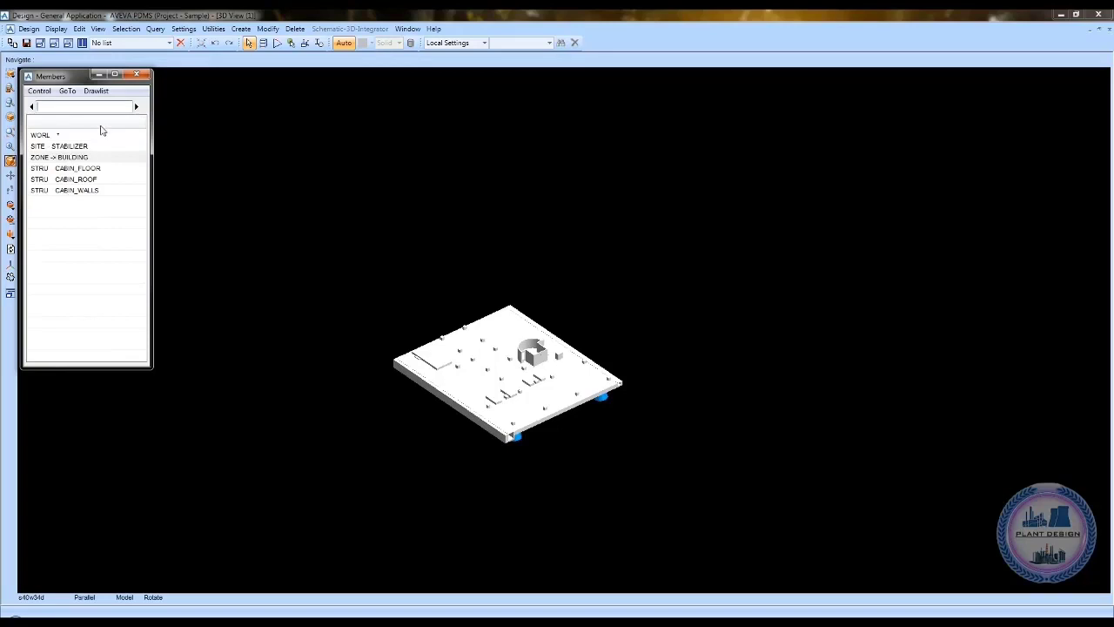
Add the BUILDING zone to the drawlist, and make site STABILIZER the current element.
click(97, 91)
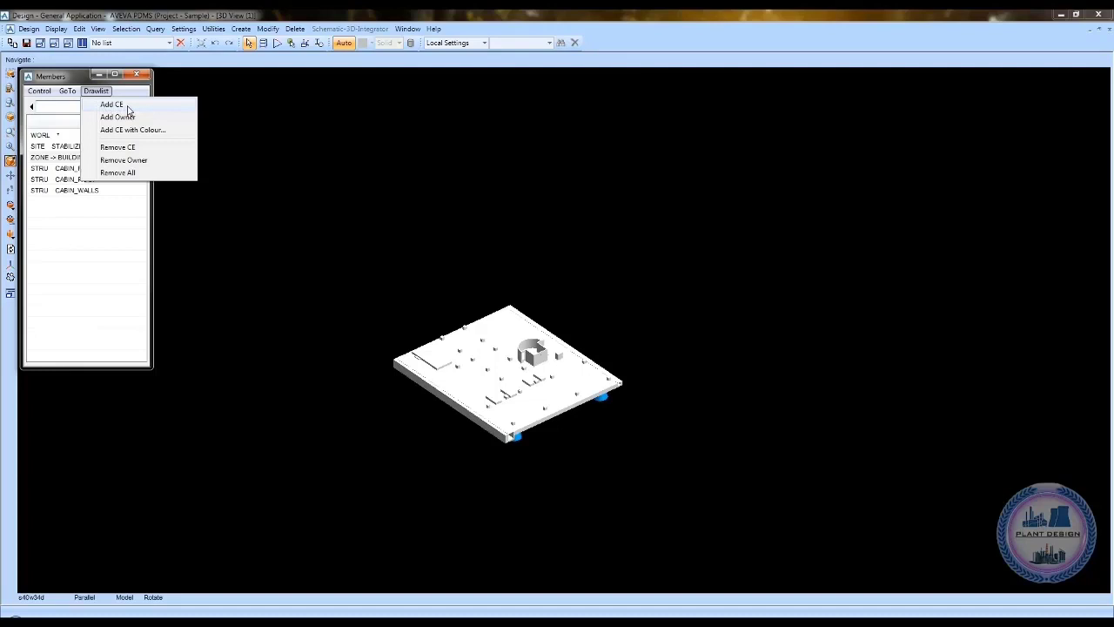
click(128, 106)
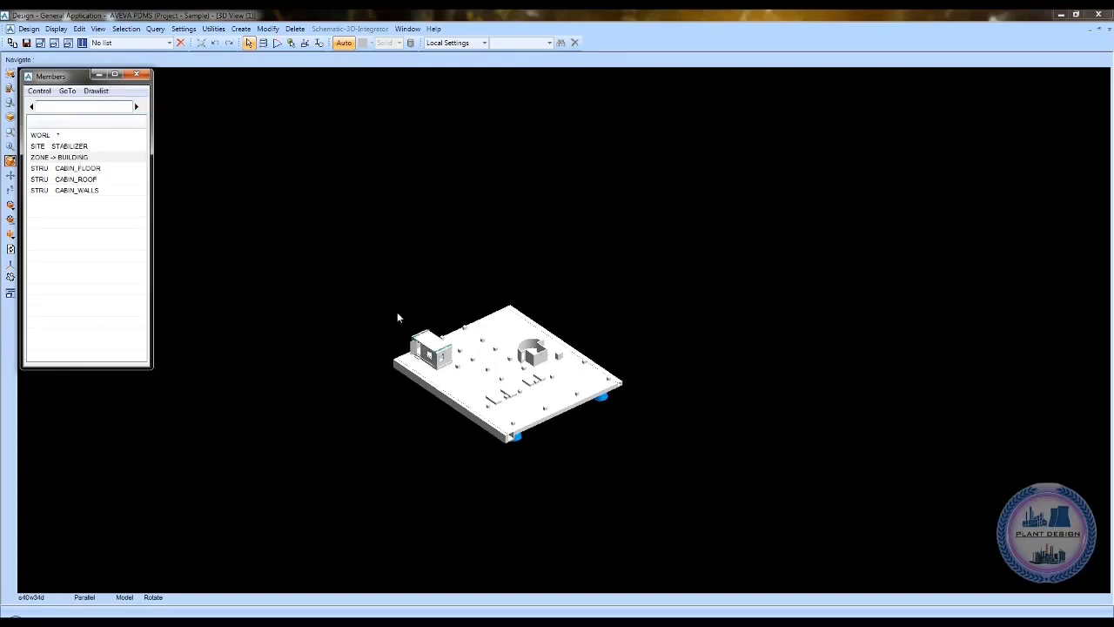
click(76, 146)
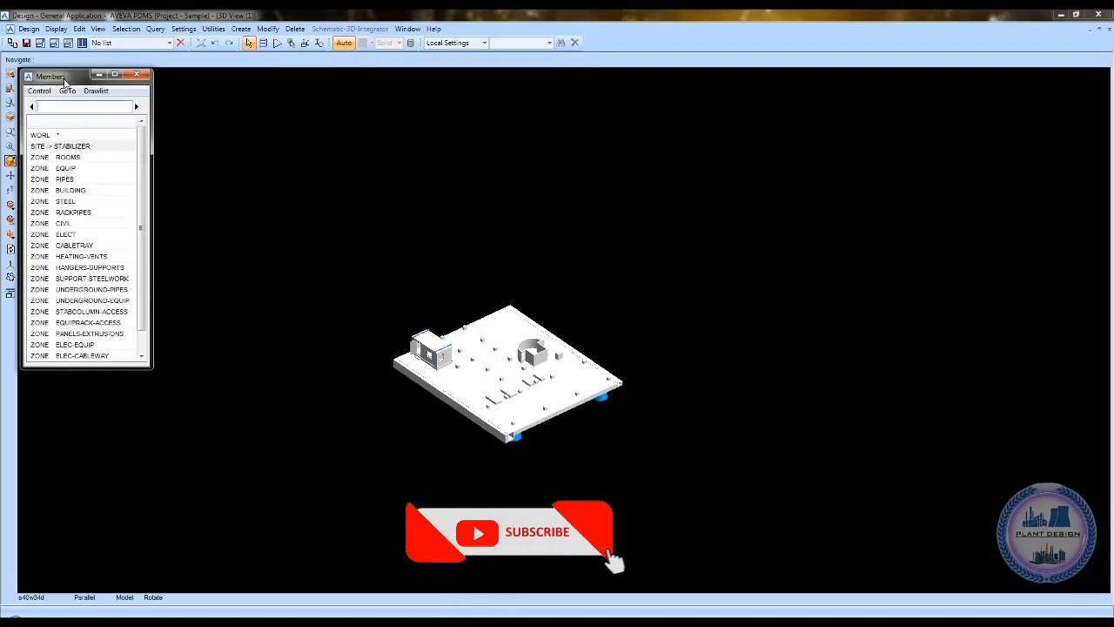
Display the Design Explorer with the Members window moved clear of it, and show only the zone level under site STABILIZER.
drag(64, 80, 227, 84)
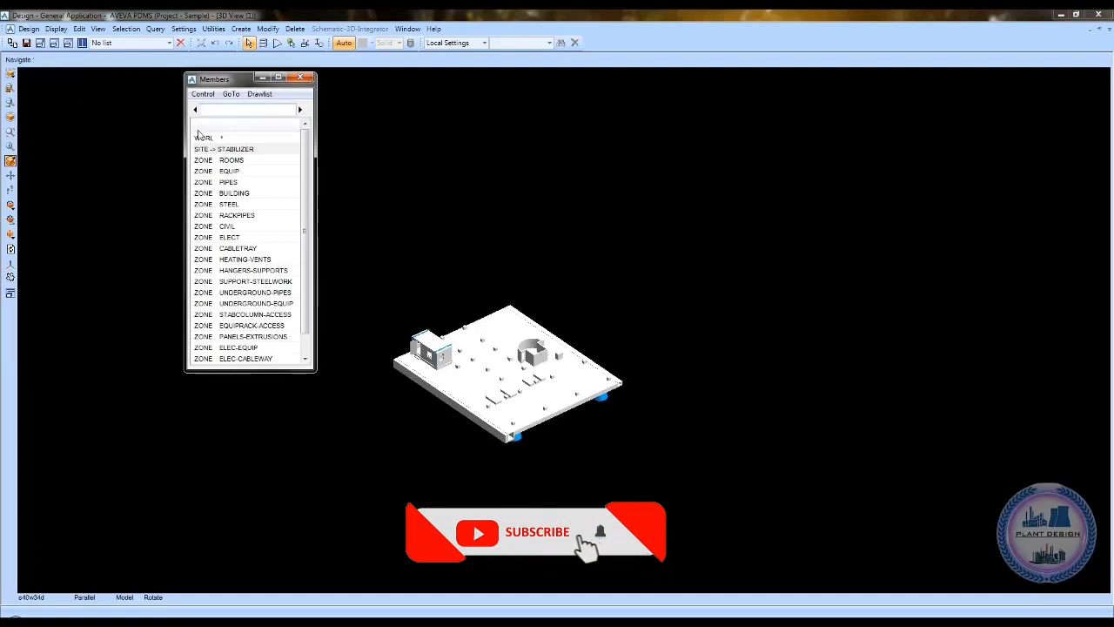
click(56, 29)
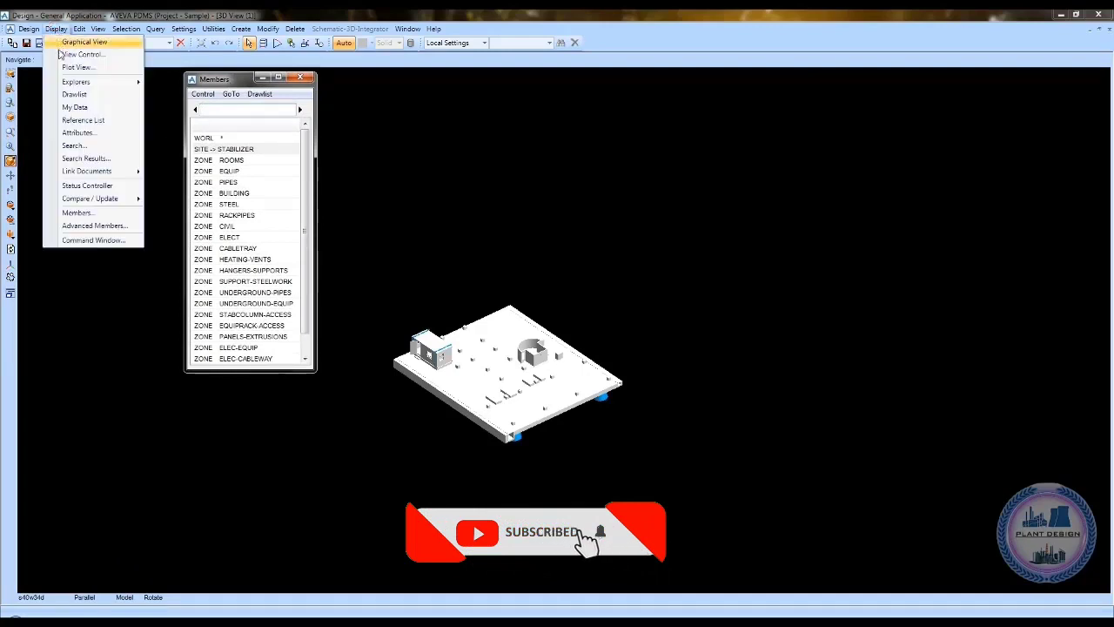
mouse_move(79, 83)
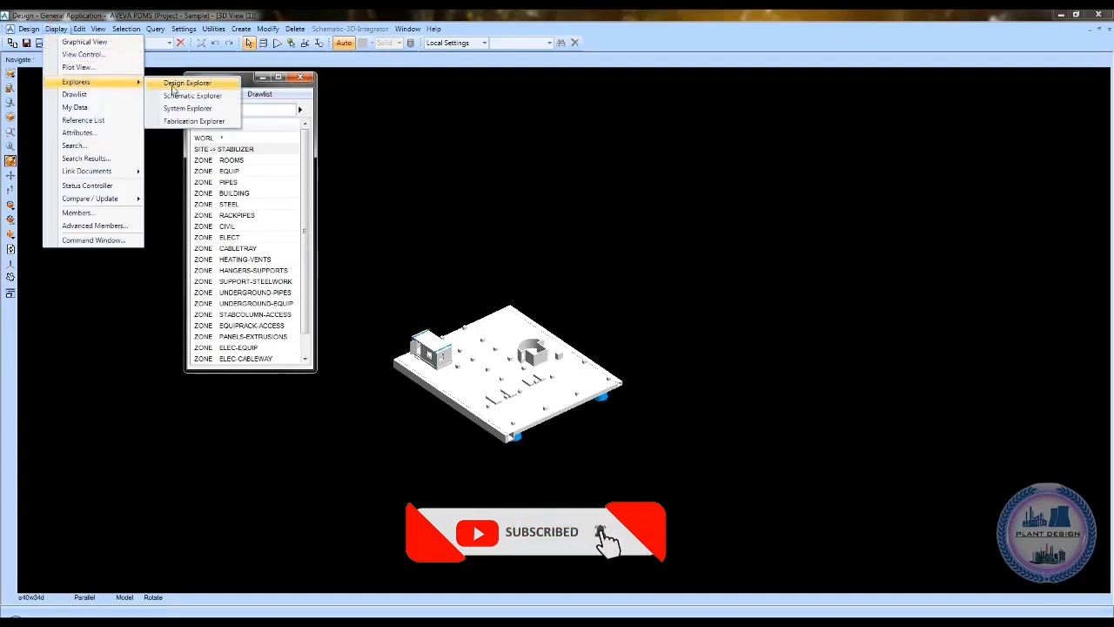
click(179, 82)
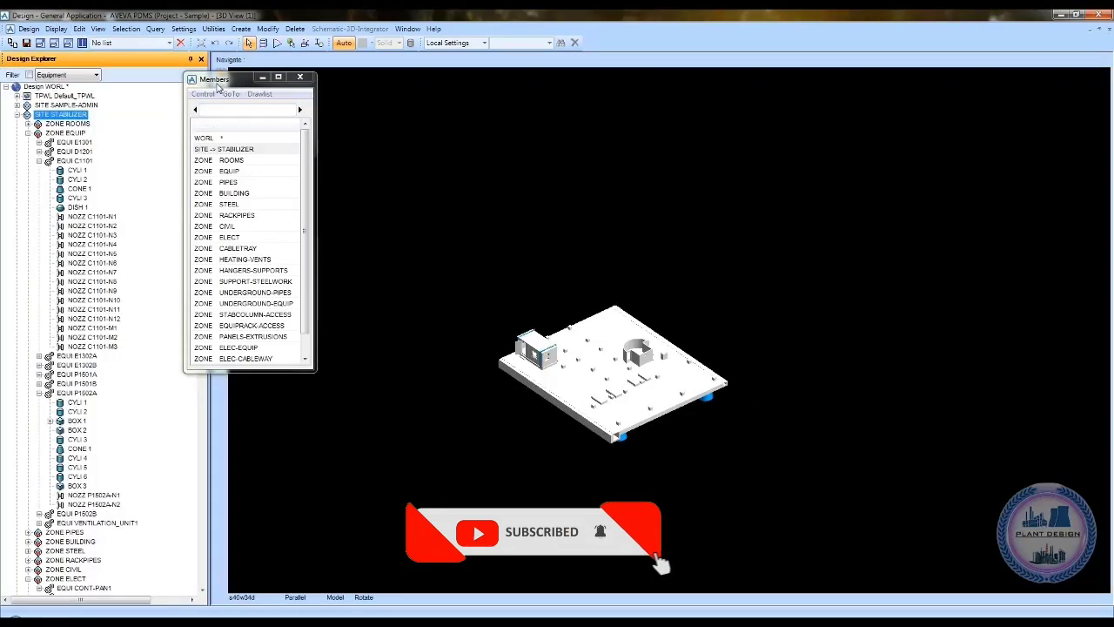
drag(217, 80, 273, 80)
click(17, 114)
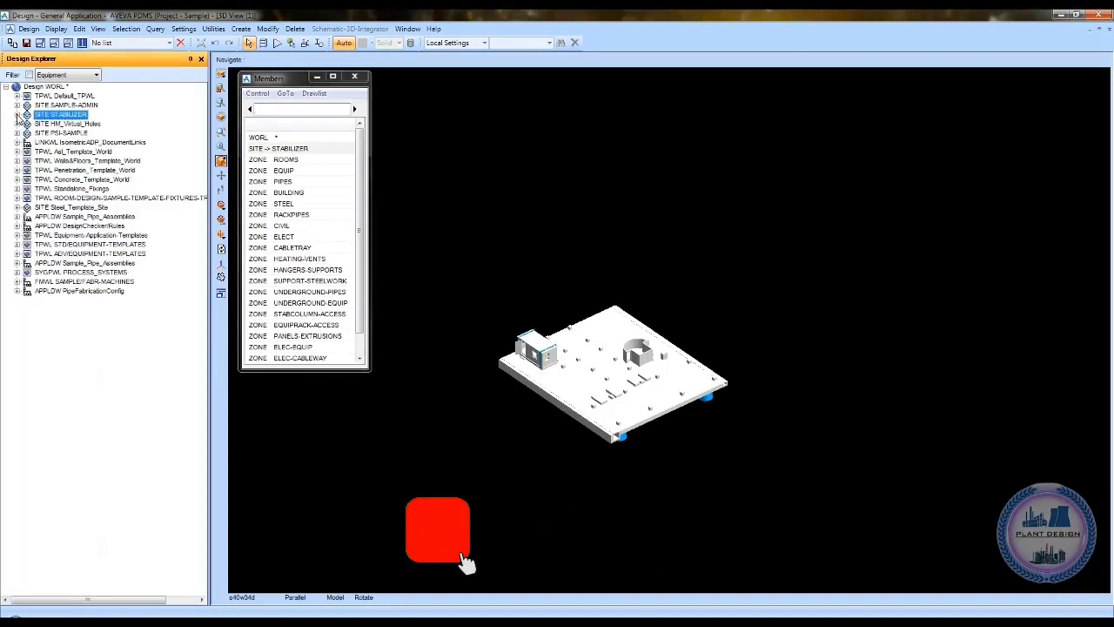
click(17, 114)
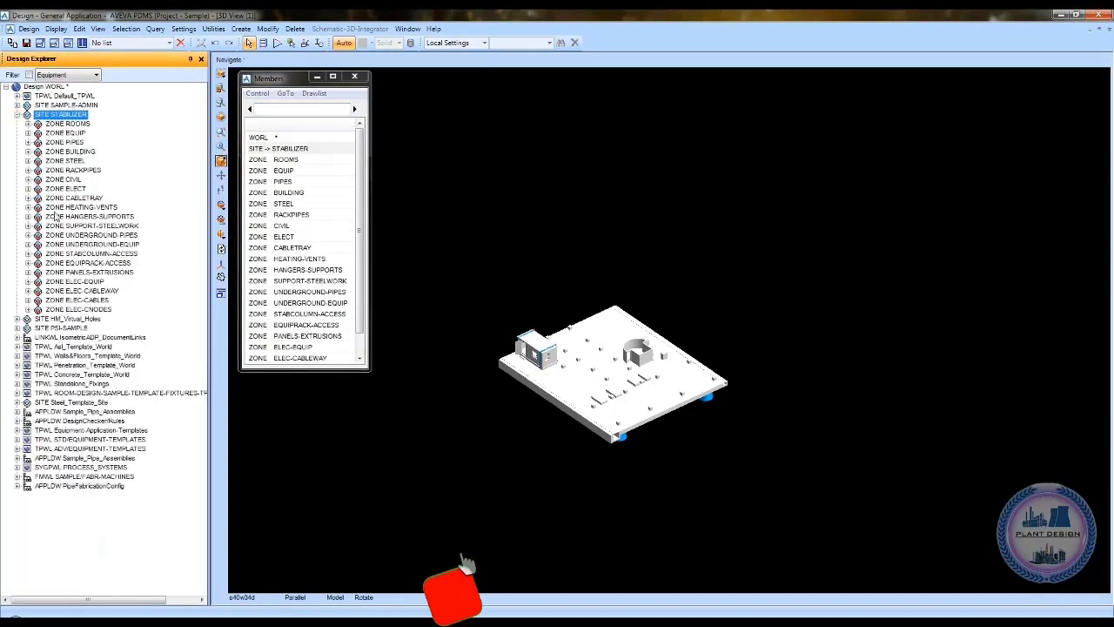
Add the PIPES zone of site STABILIZER to the 3D view from the Design Explorer.
click(57, 146)
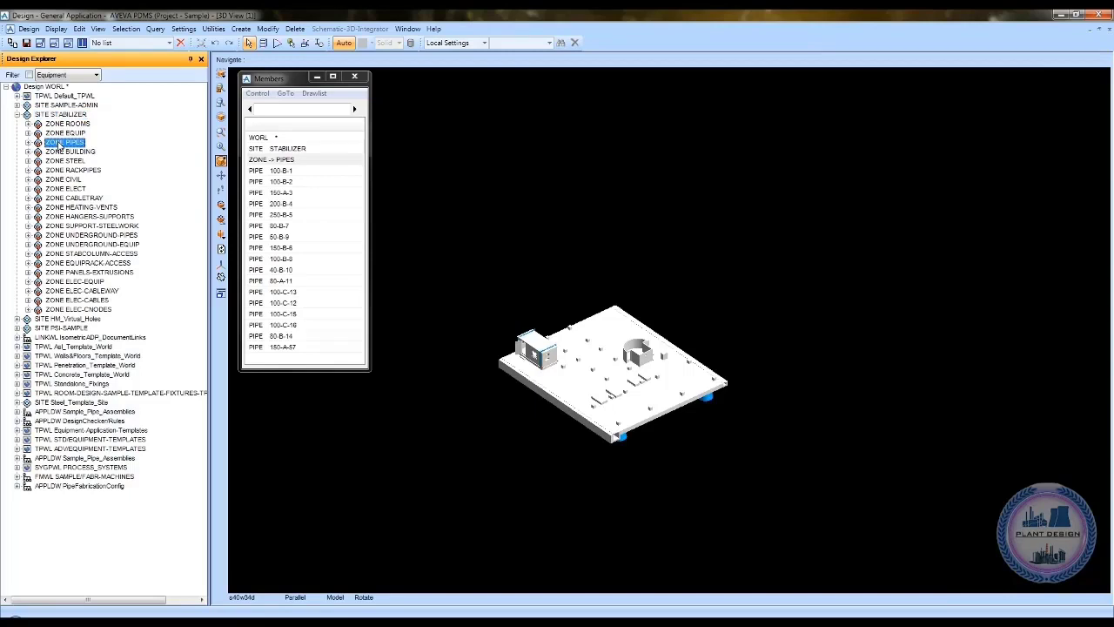
right_click(59, 147)
mouse_move(87, 150)
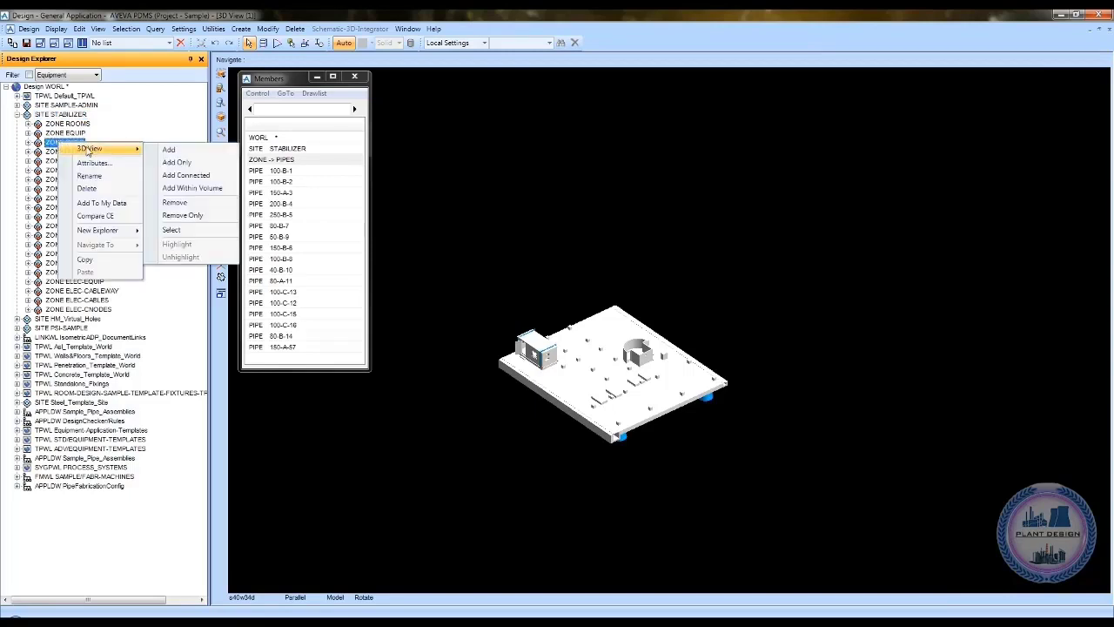
click(180, 153)
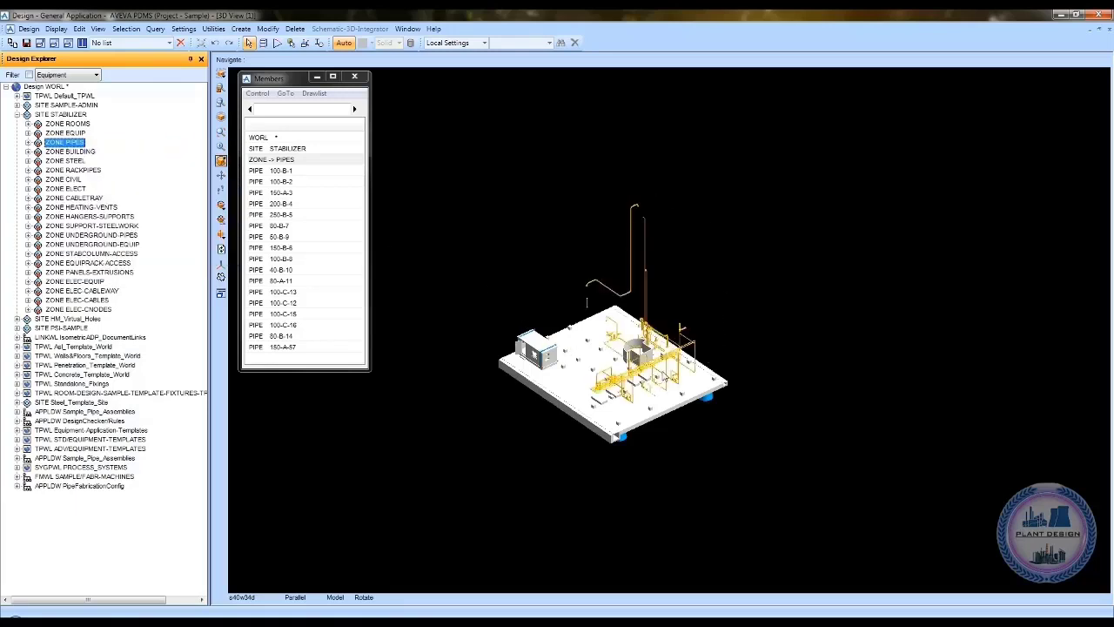
Add equipment E1301 from the EQUIP zone to the drawlist as the current element, using the Members window.
click(273, 149)
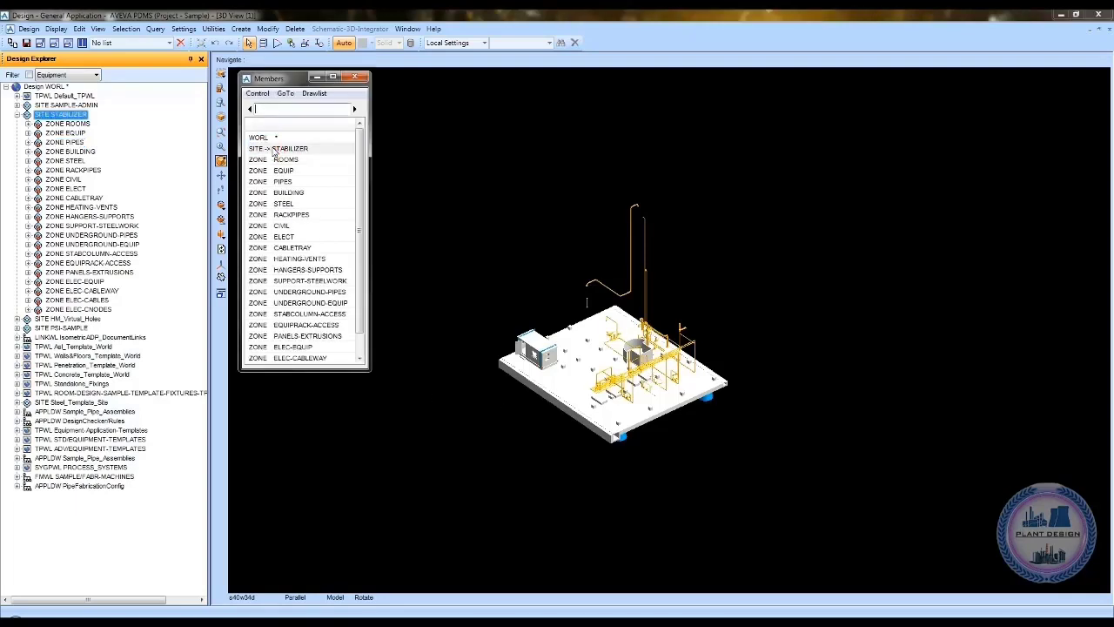
click(268, 171)
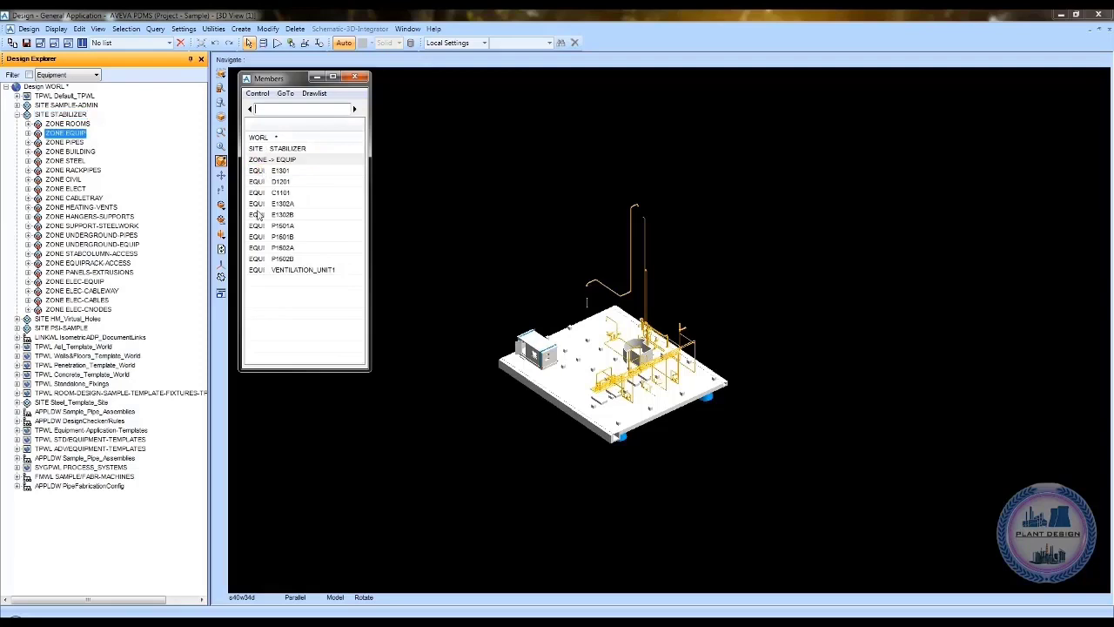
click(281, 171)
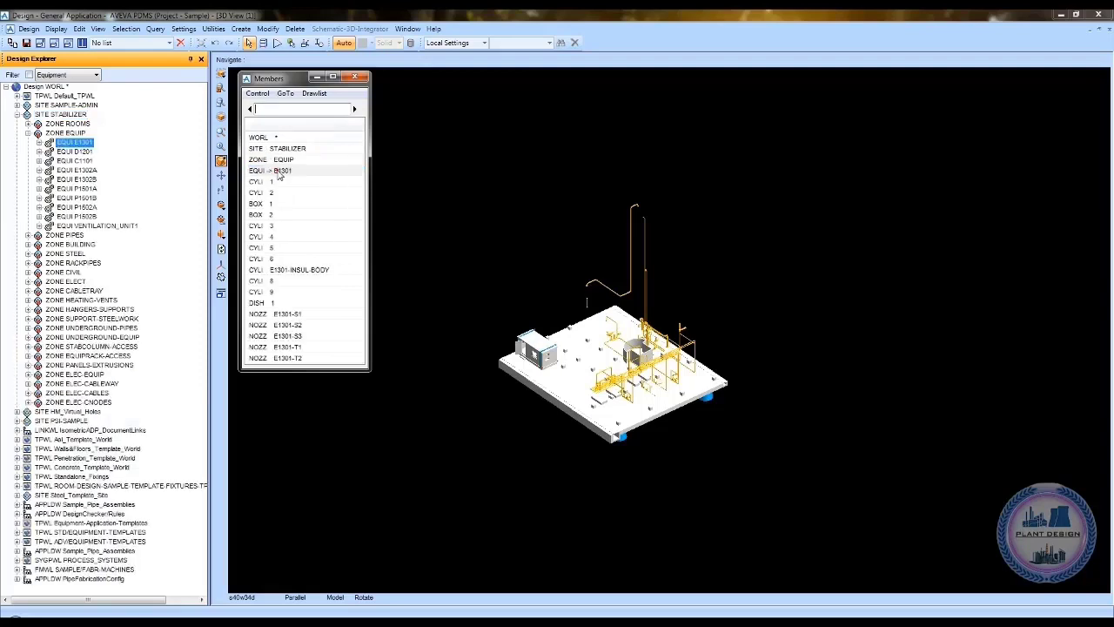
click(314, 93)
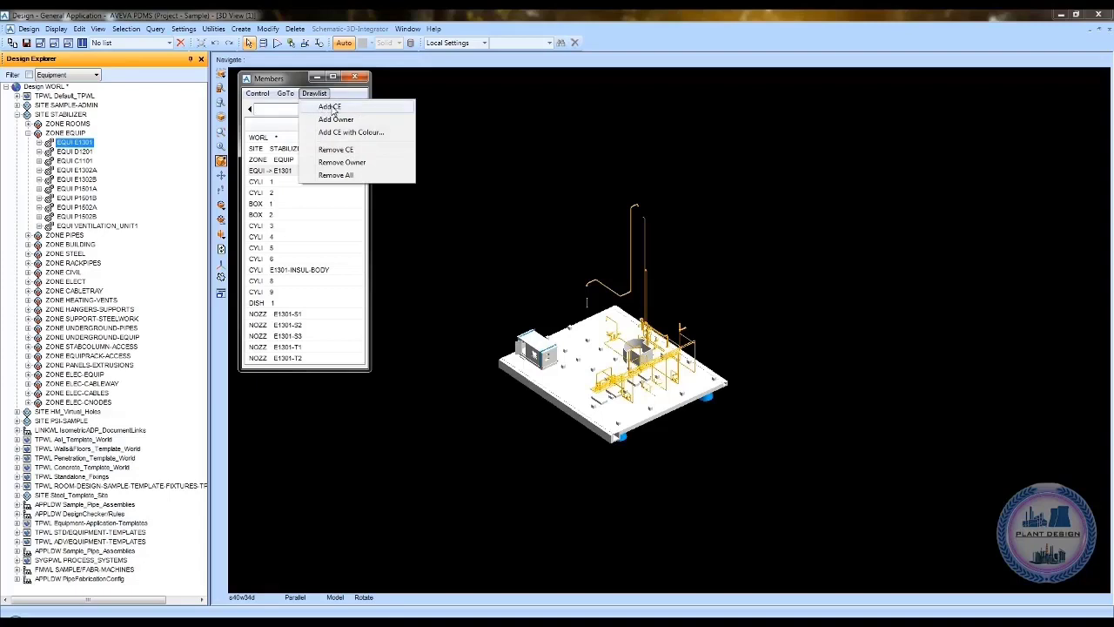
click(331, 107)
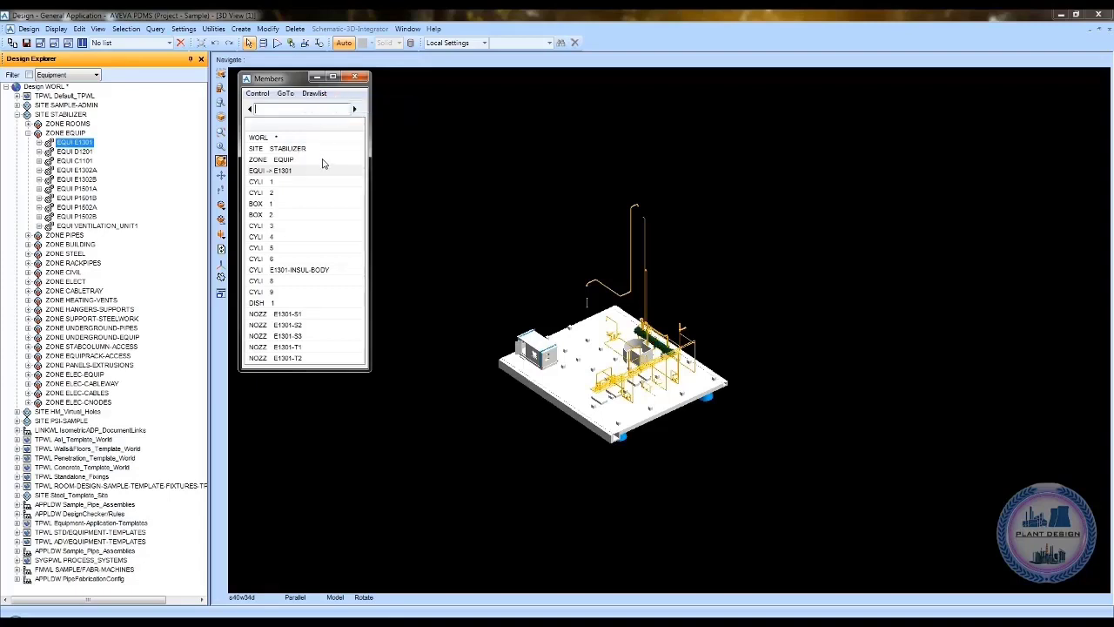
Add equipment D1201 from the EQUIP zone to the drawlist in violet, and move the colour palette clear of the Members window.
click(282, 165)
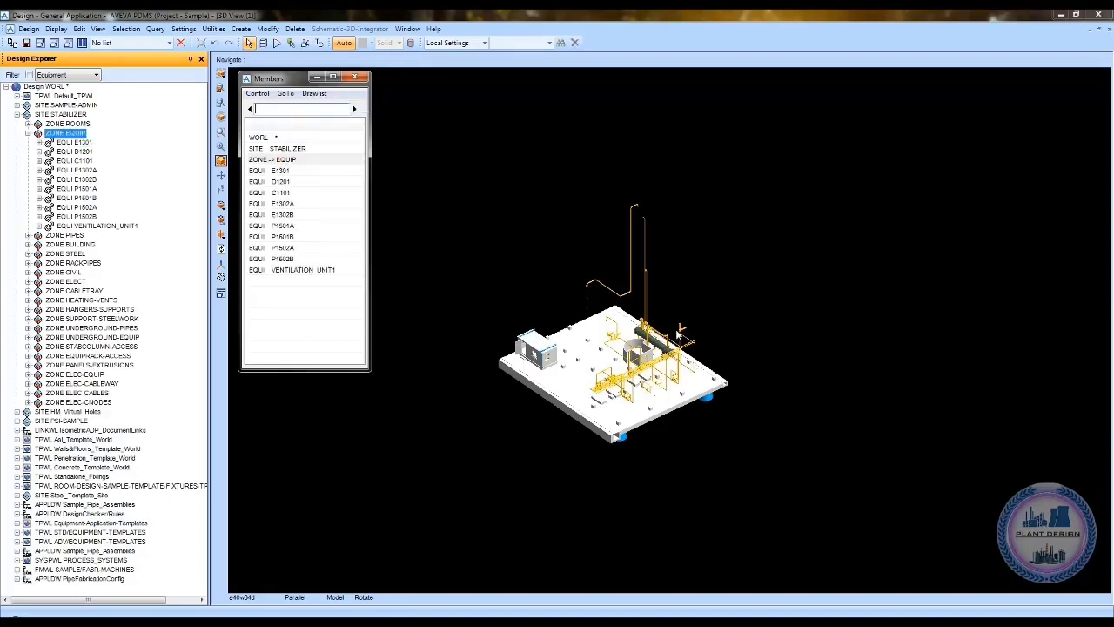
scroll(686, 379, up, 5)
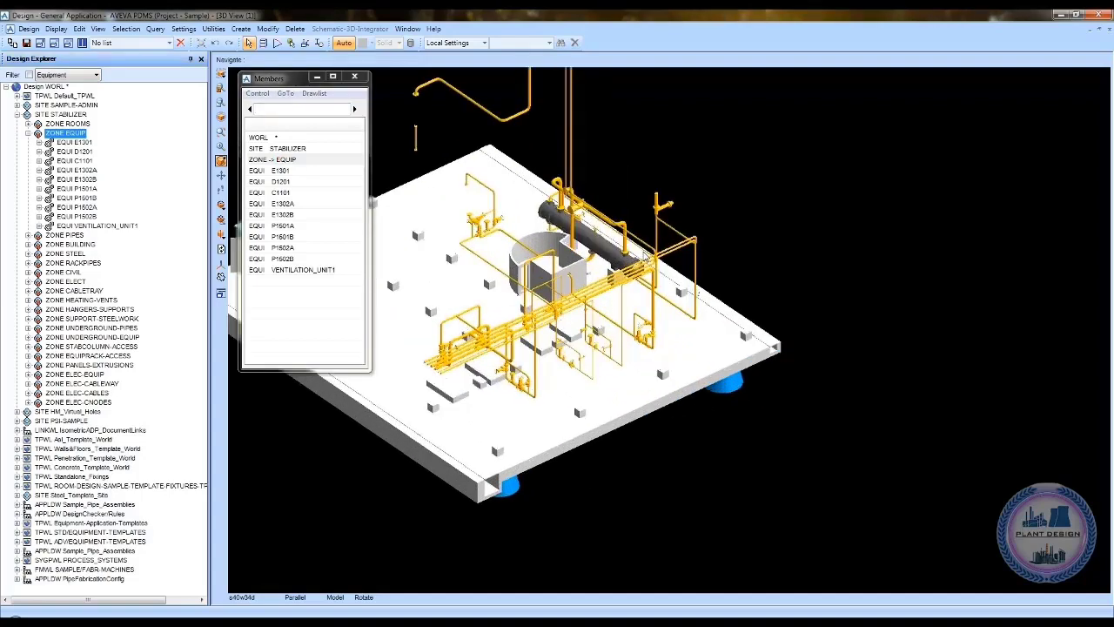
mouse_move(648, 260)
middle_down()
mouse_move(631, 260)
mouse_move(649, 264)
middle_up()
middle_click(576, 196)
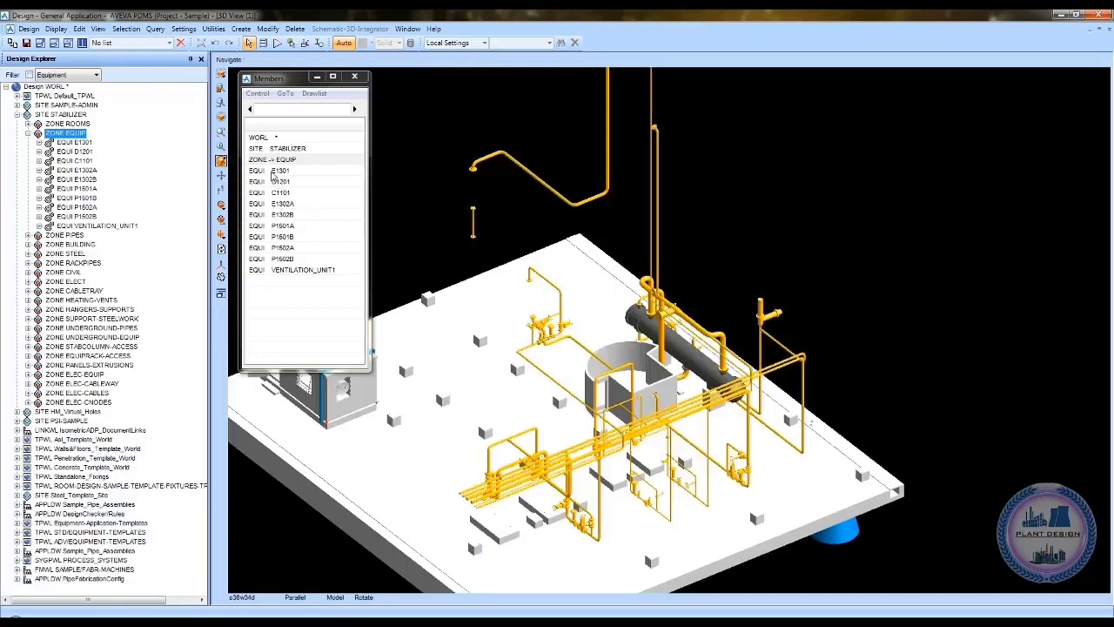
click(277, 181)
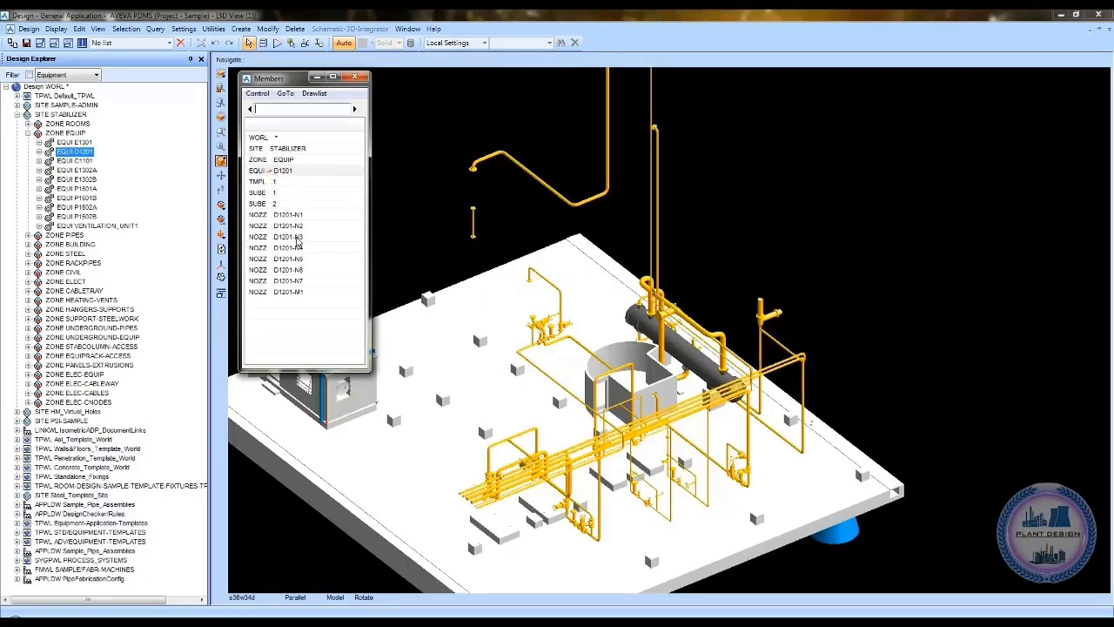
click(315, 93)
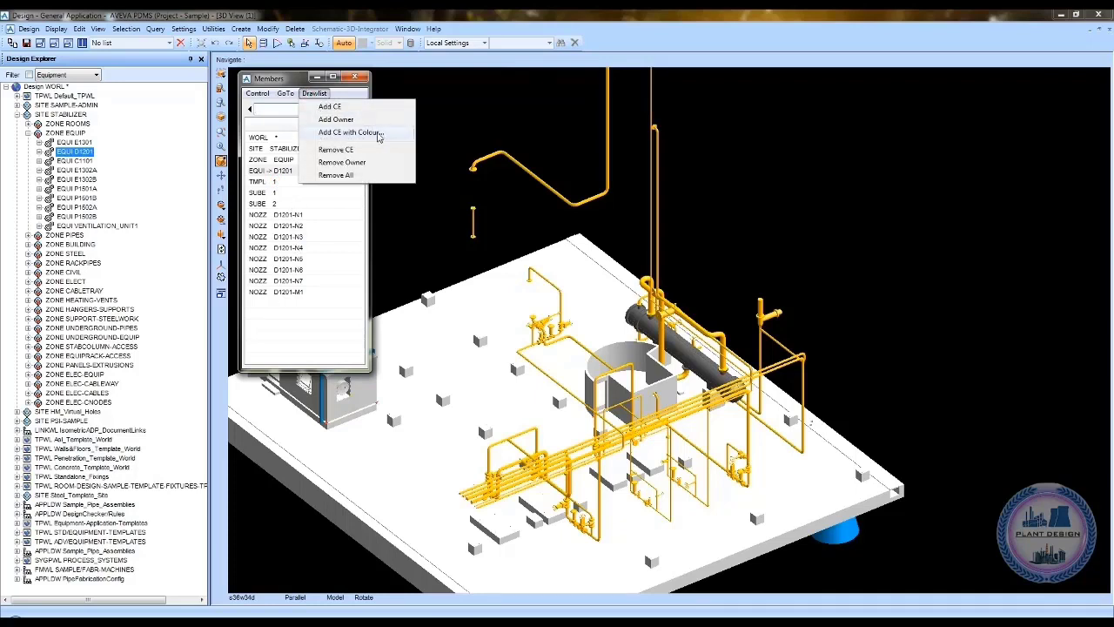
click(376, 132)
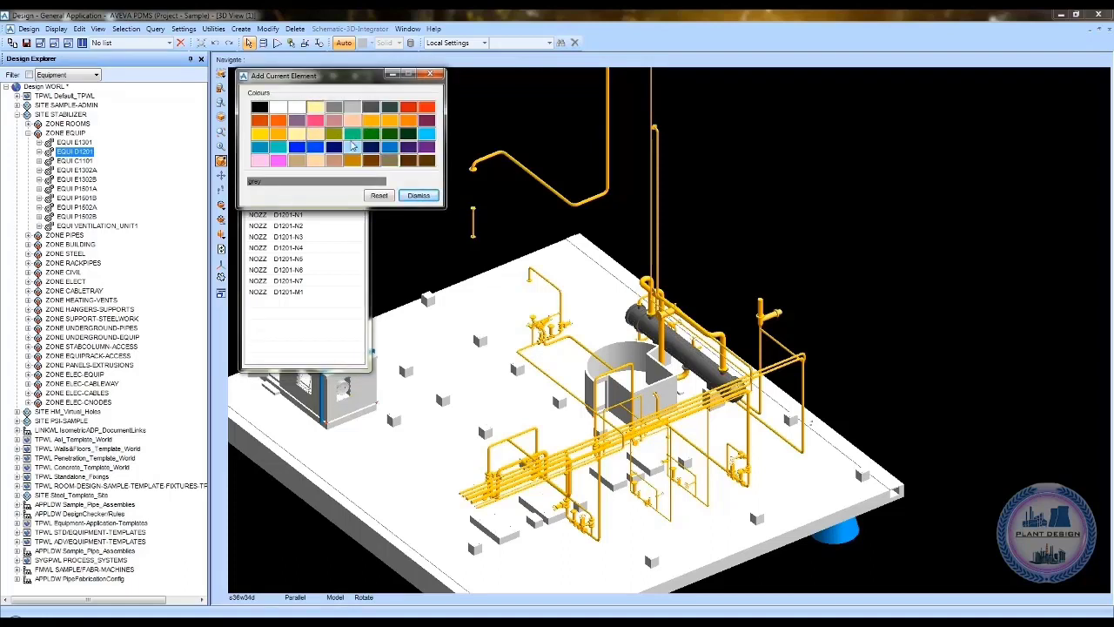
click(259, 160)
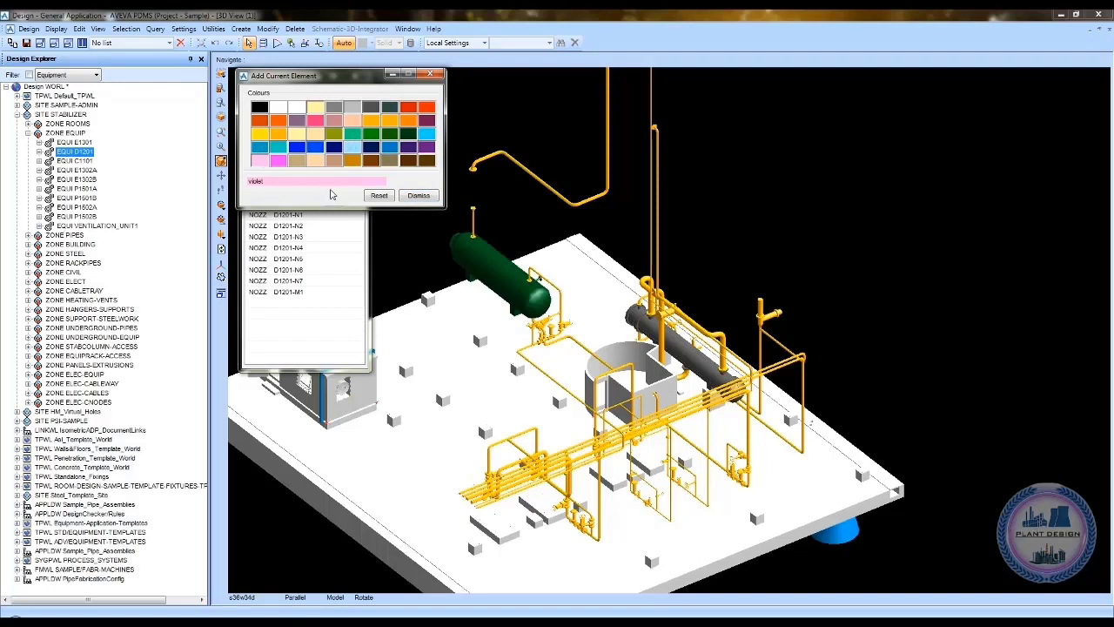
drag(348, 77, 912, 106)
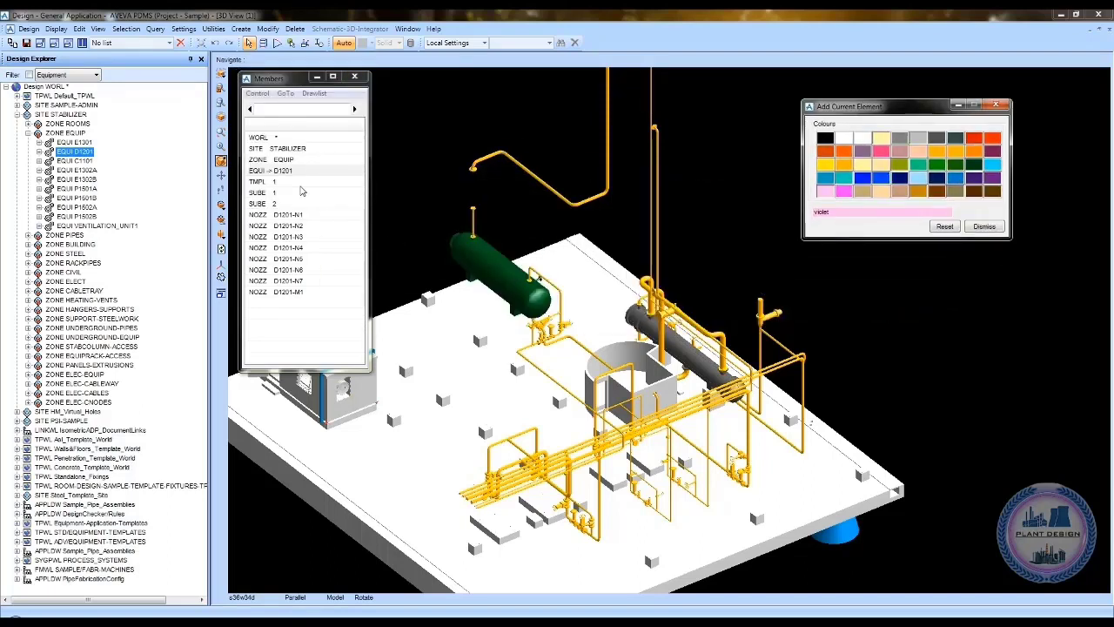
Add equipment E1302A from the EQUIP zone to the 3D view in yellowgreen.
click(272, 161)
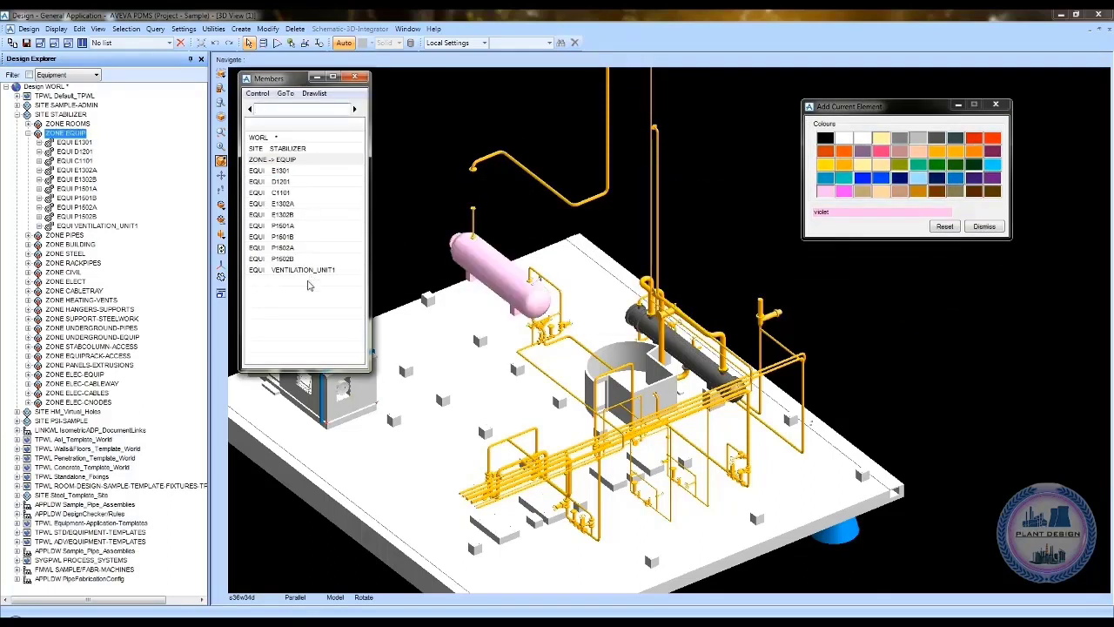
click(279, 203)
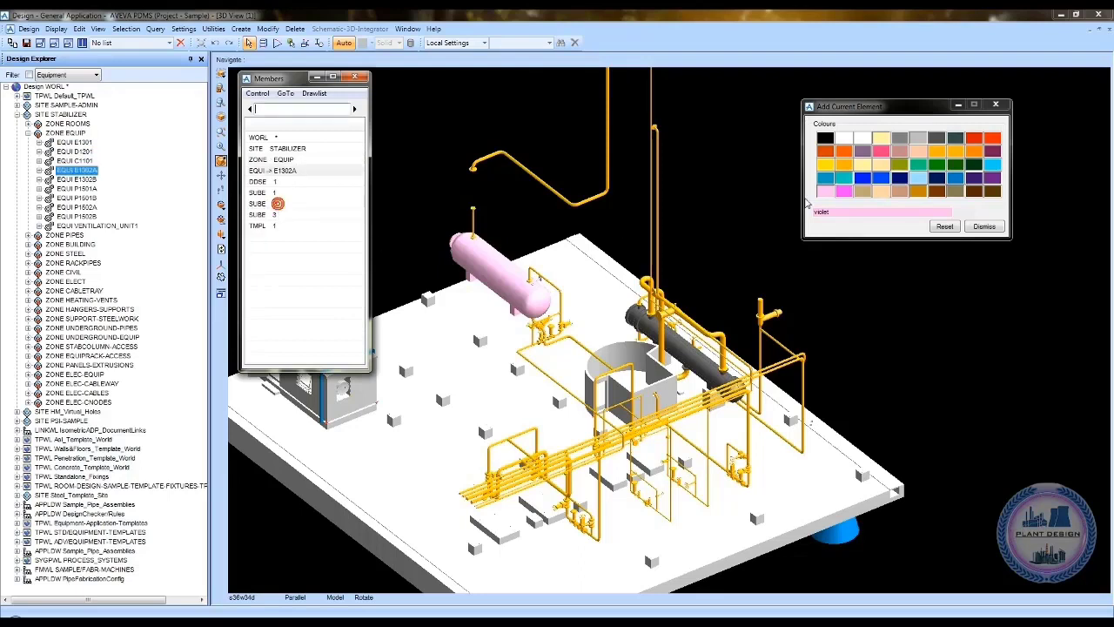
click(900, 164)
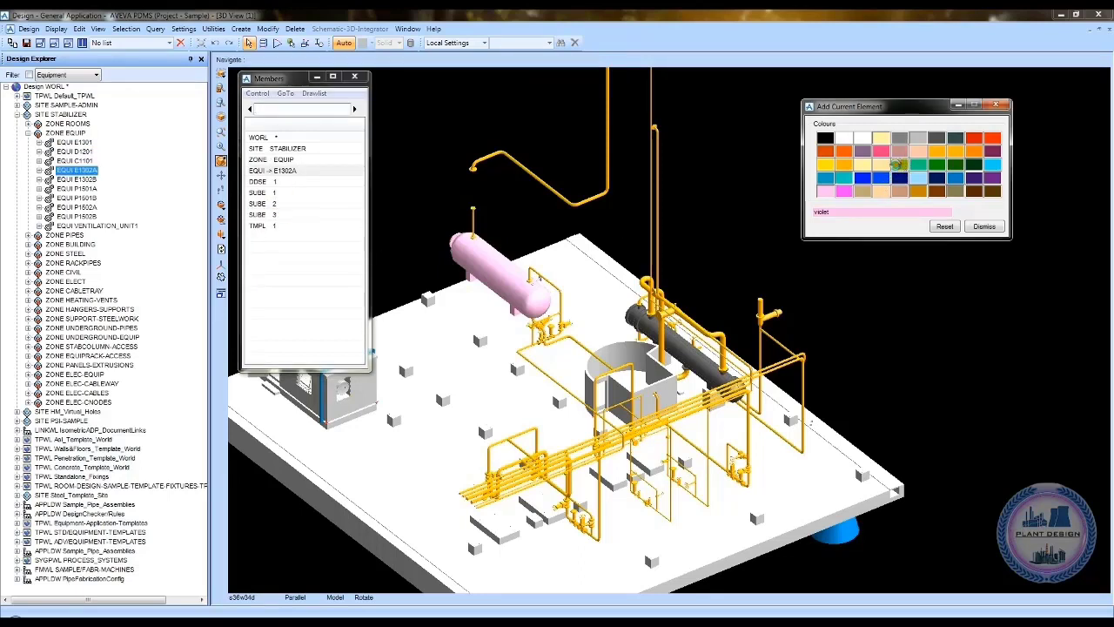
Add equipment P1502B from the EQUIP zone to the 3D view in sandybrown.
click(284, 149)
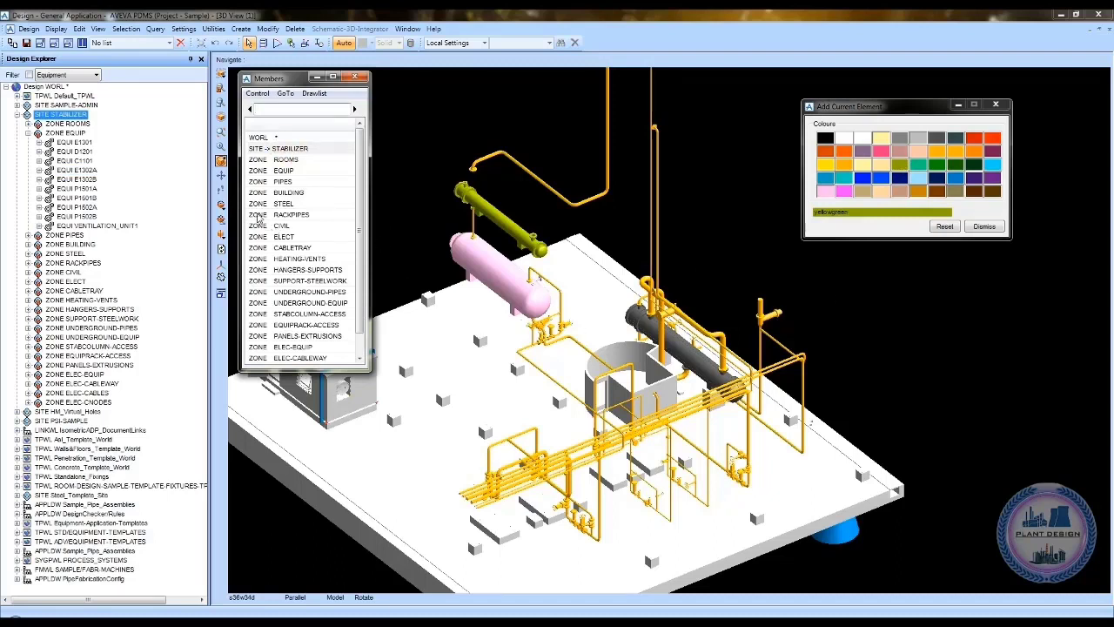
click(277, 171)
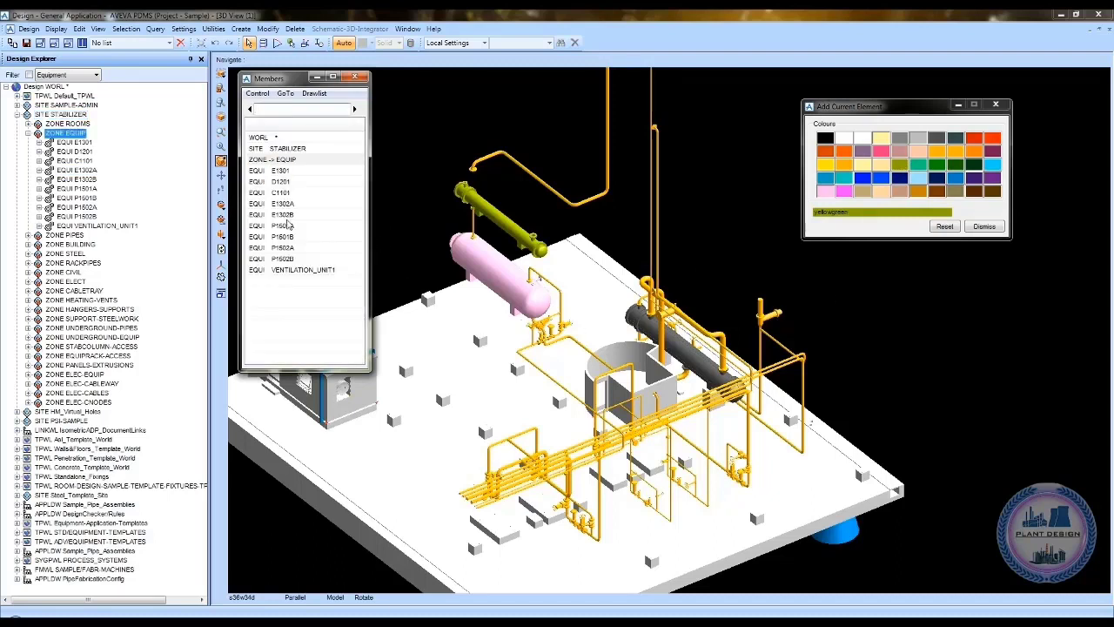
click(277, 259)
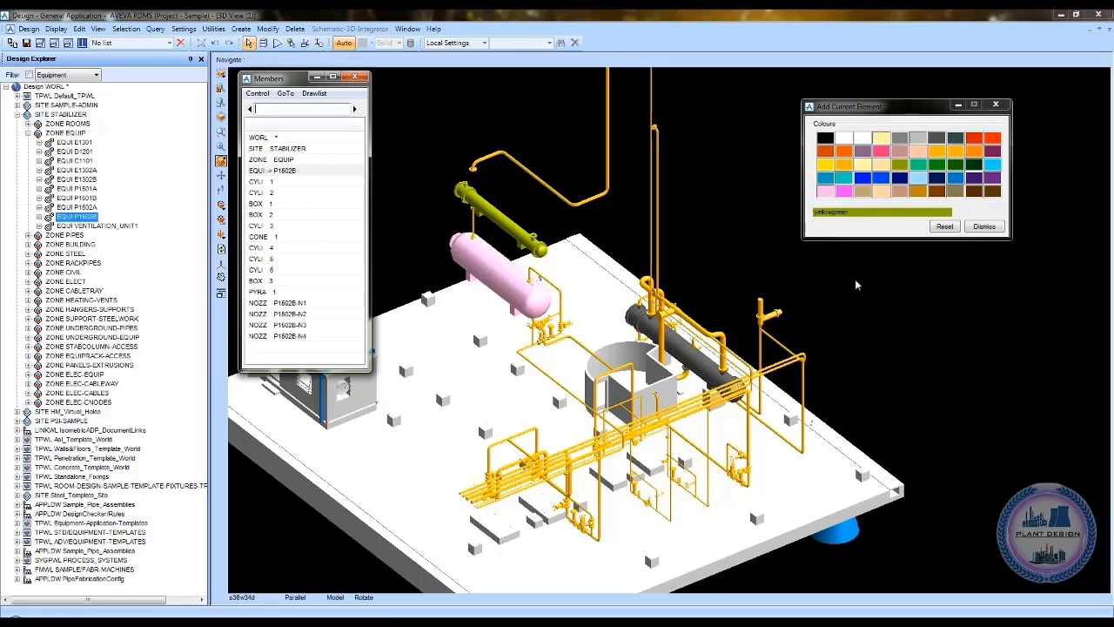
click(914, 192)
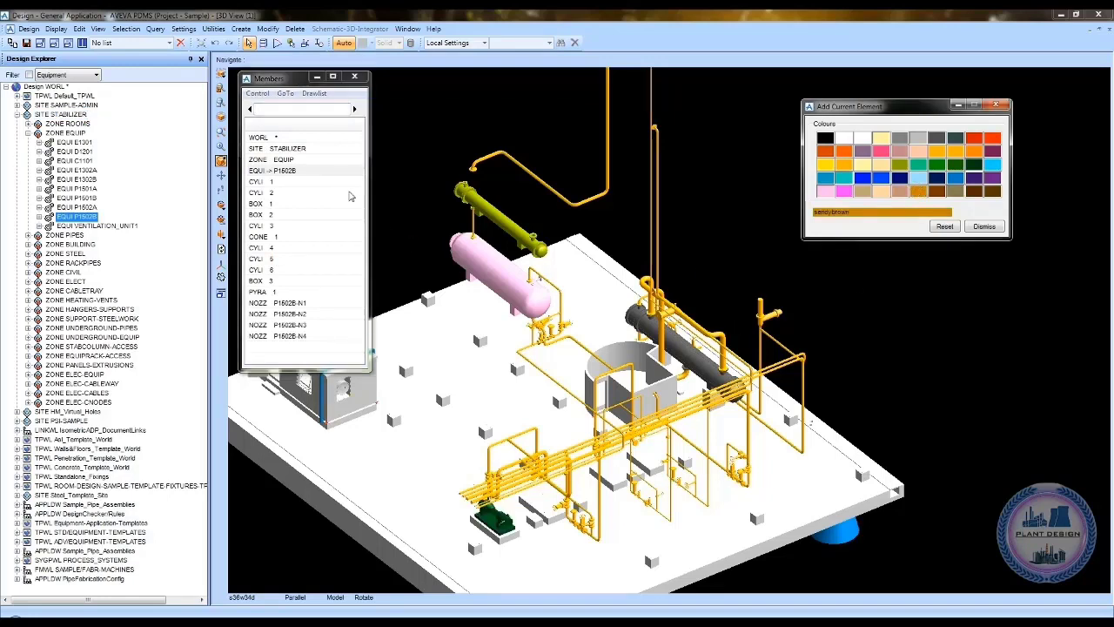
Add equipment P1501B from the EQUIP zone to the 3D view in powderblue.
click(287, 169)
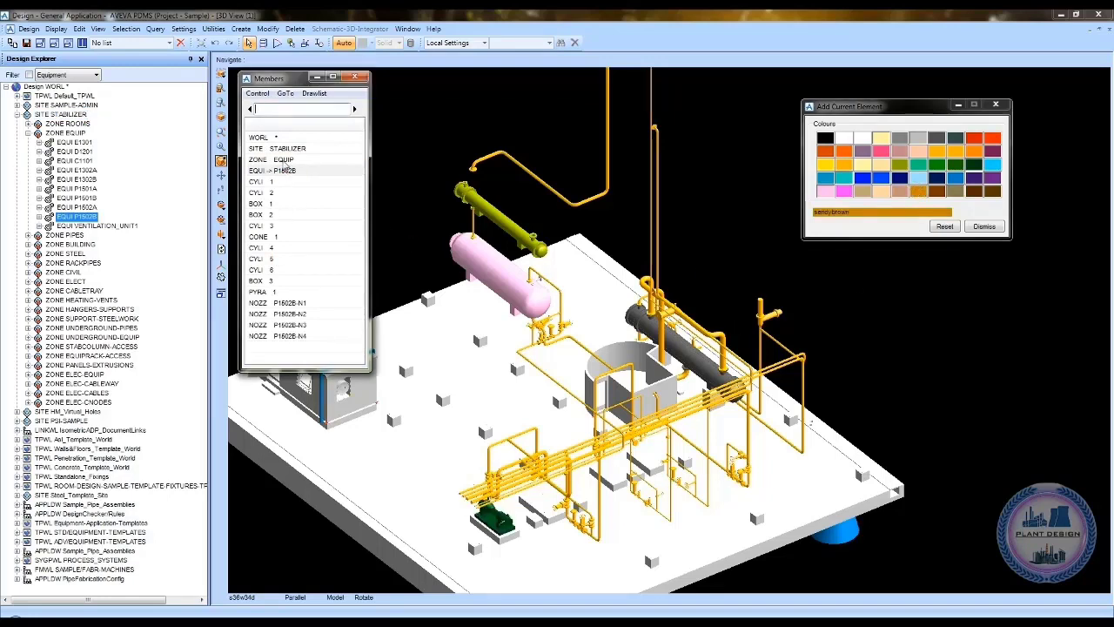
click(282, 159)
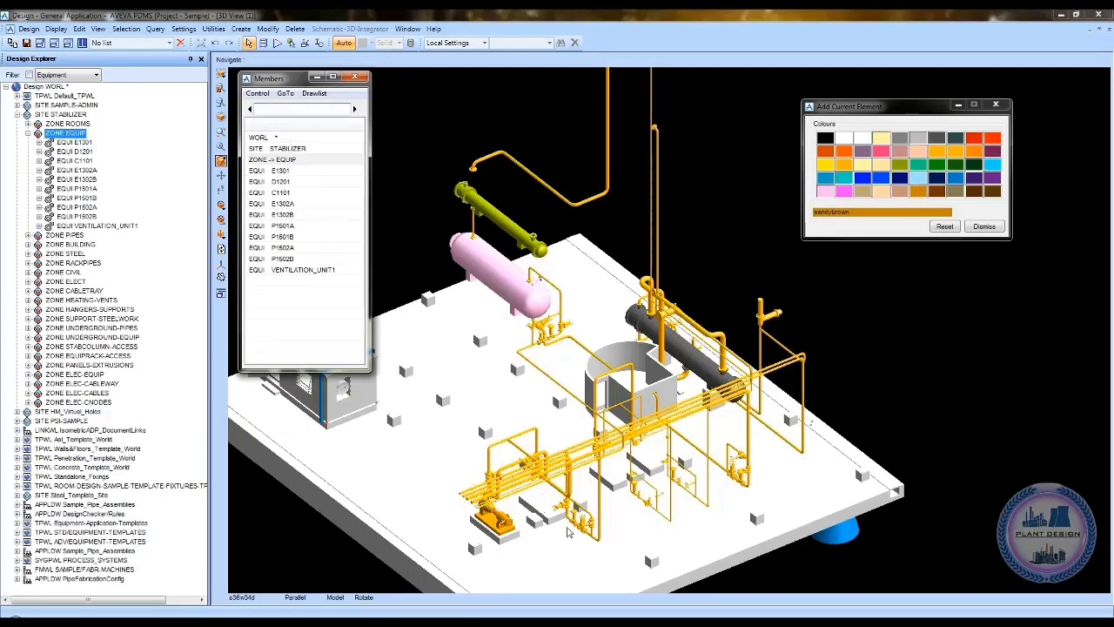
click(281, 236)
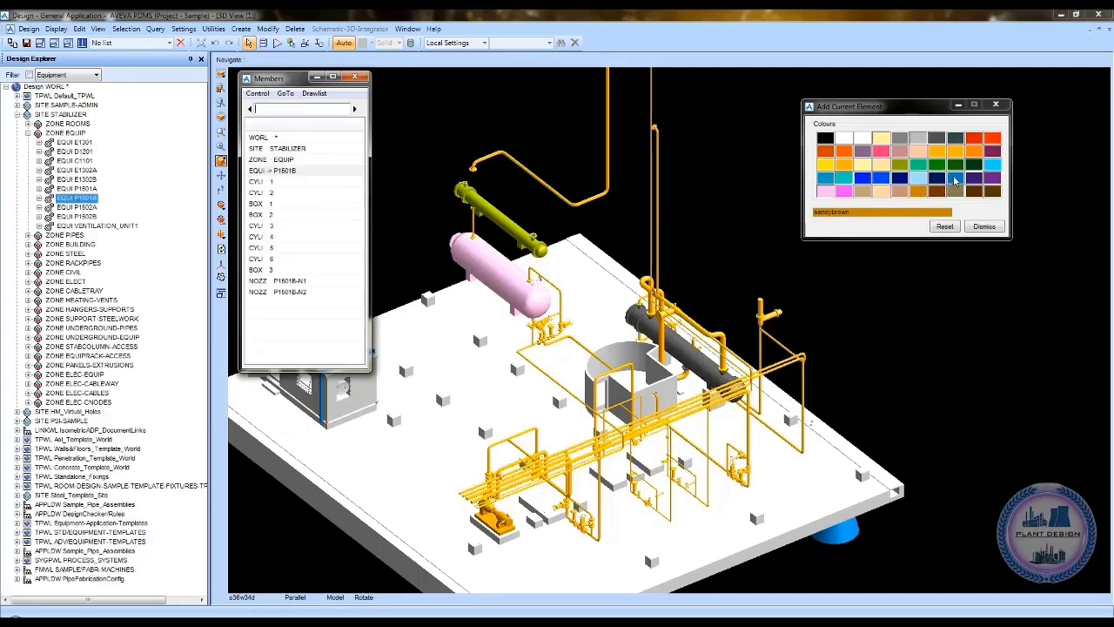
click(914, 181)
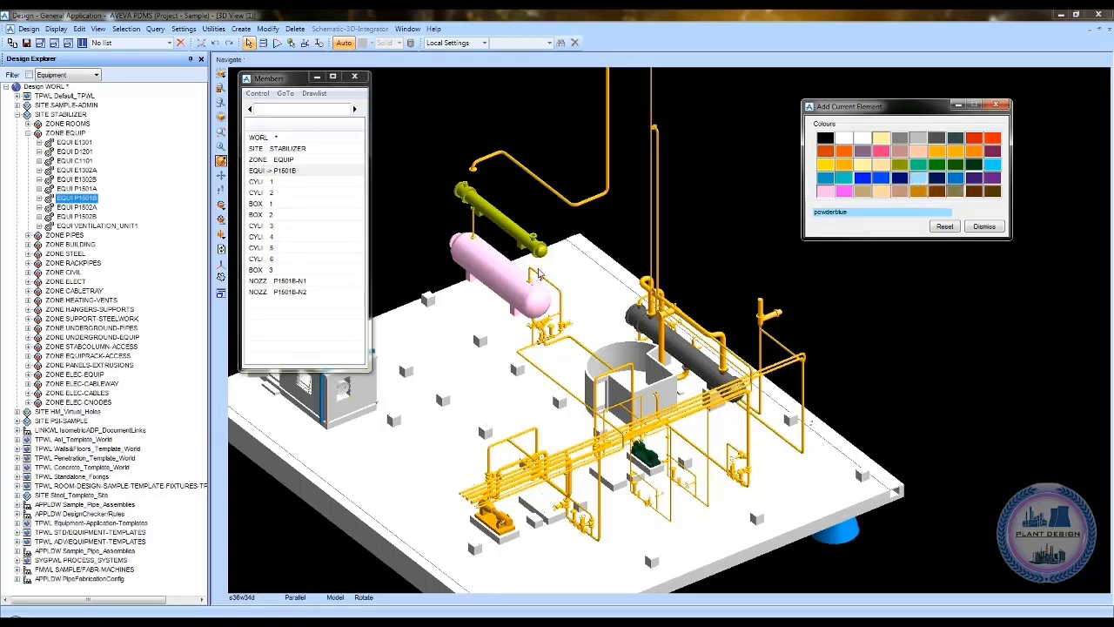
Add the owner of equipment E1302B, the EQUIP zone, to the drawlist using the Members window.
click(293, 173)
click(290, 161)
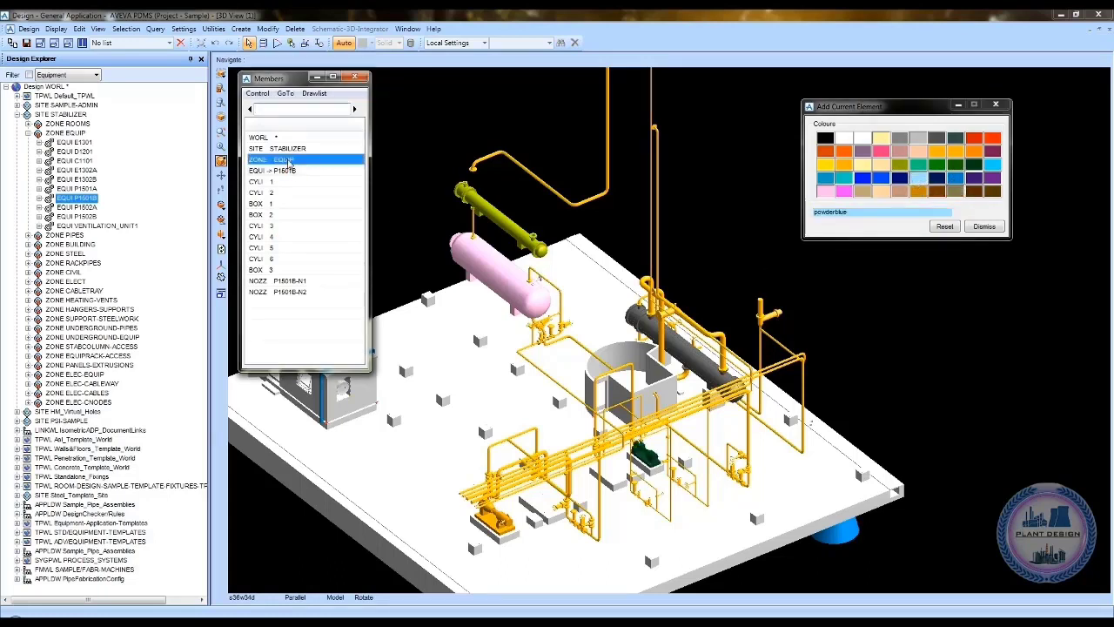
click(290, 160)
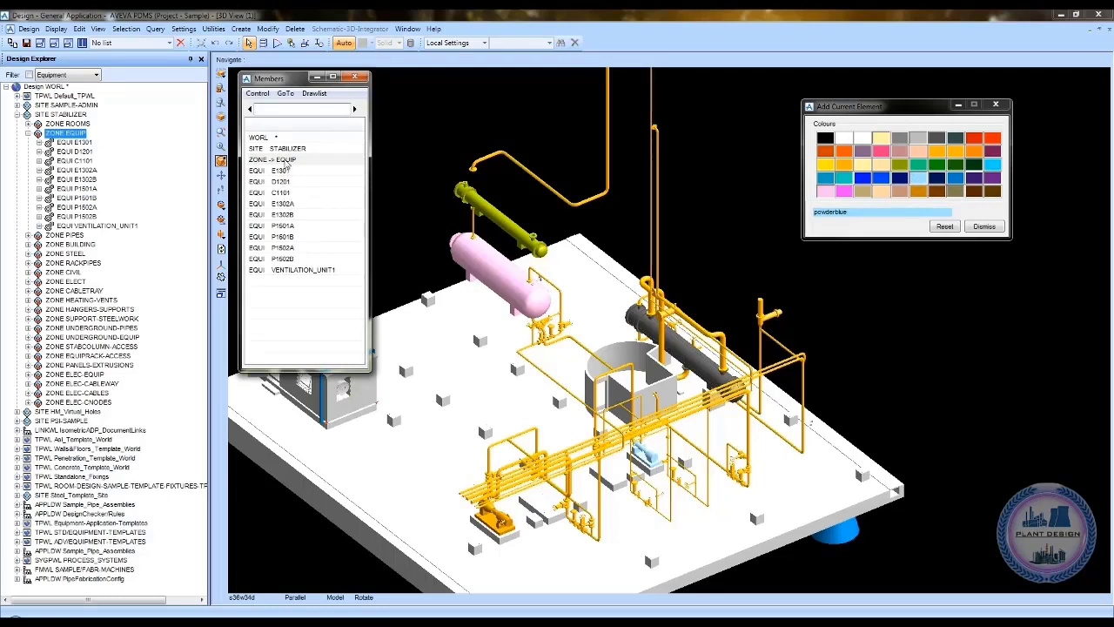
click(285, 215)
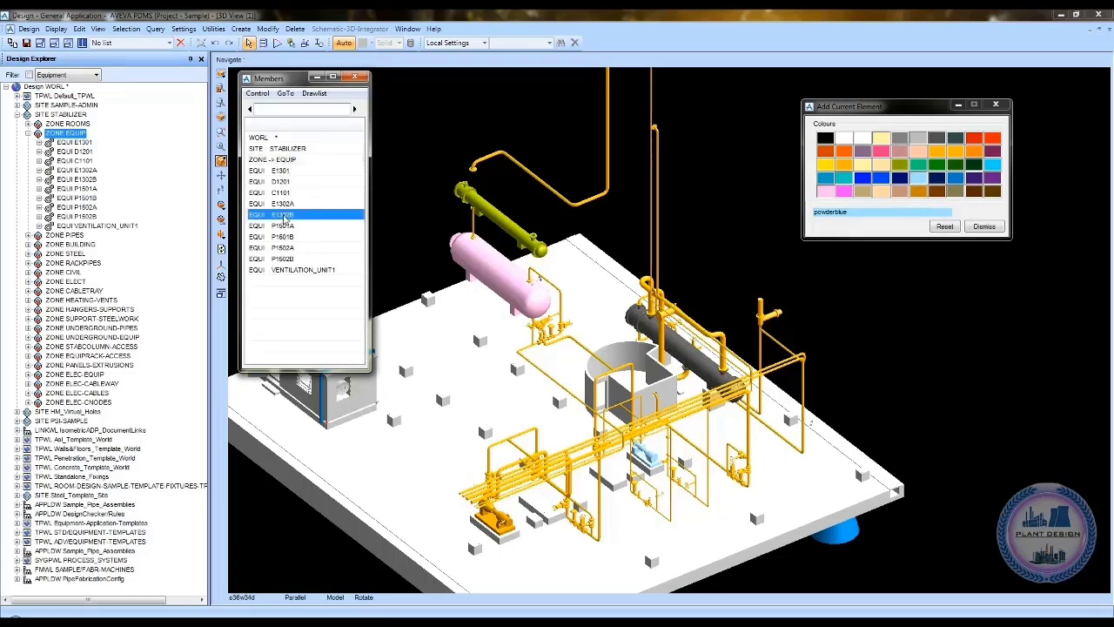
click(284, 215)
click(314, 93)
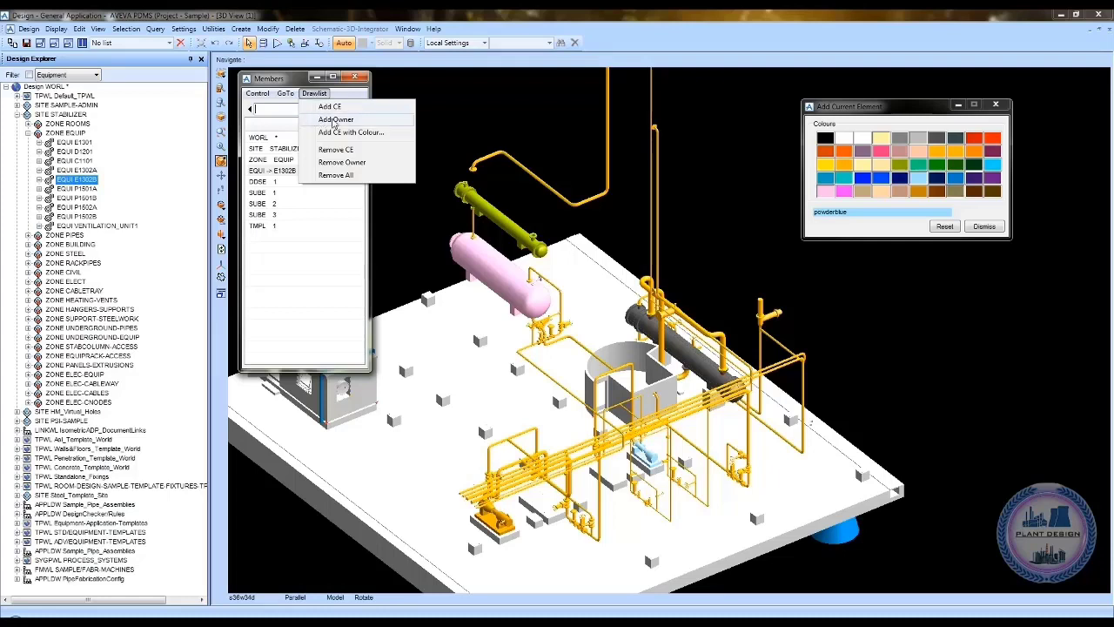
click(357, 126)
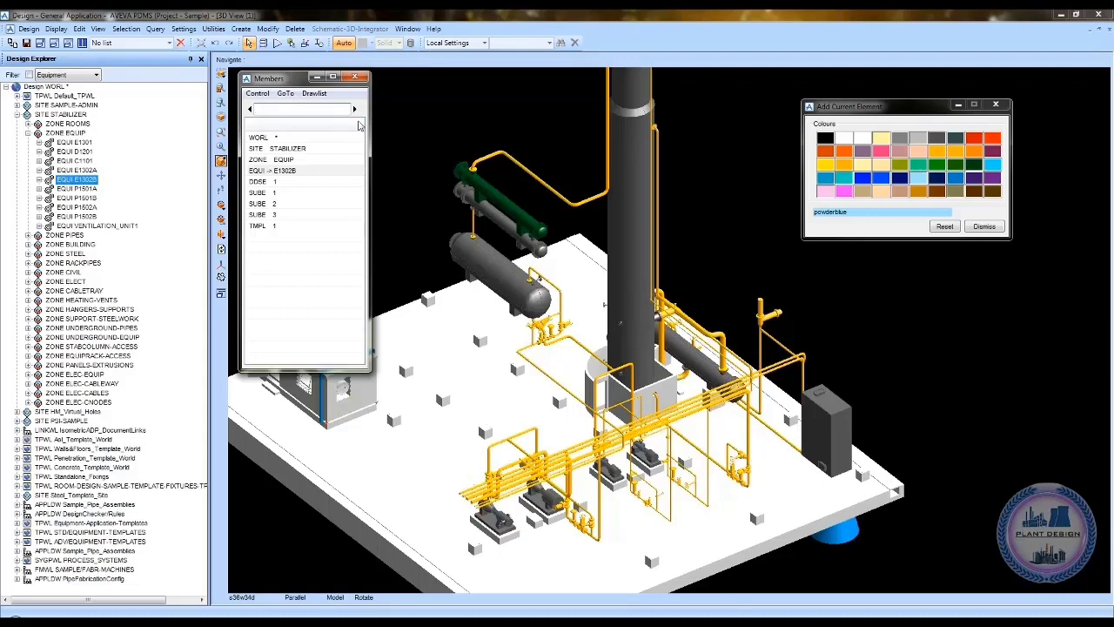
Add the entire site STABILIZER to the drawlist as the current element and accept the confirmation.
click(287, 160)
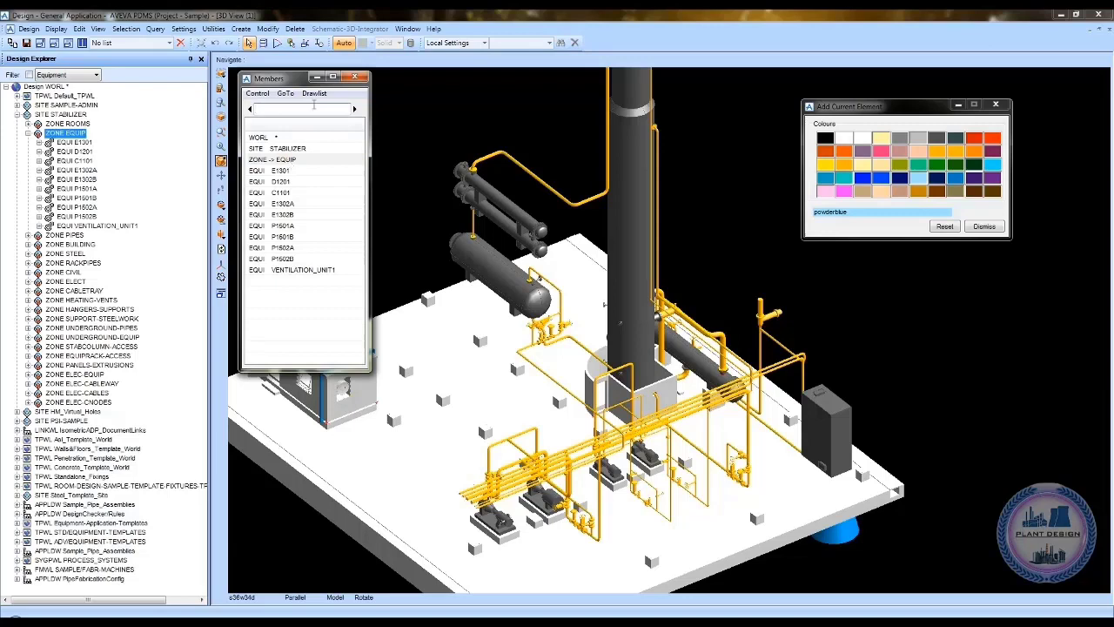
click(298, 149)
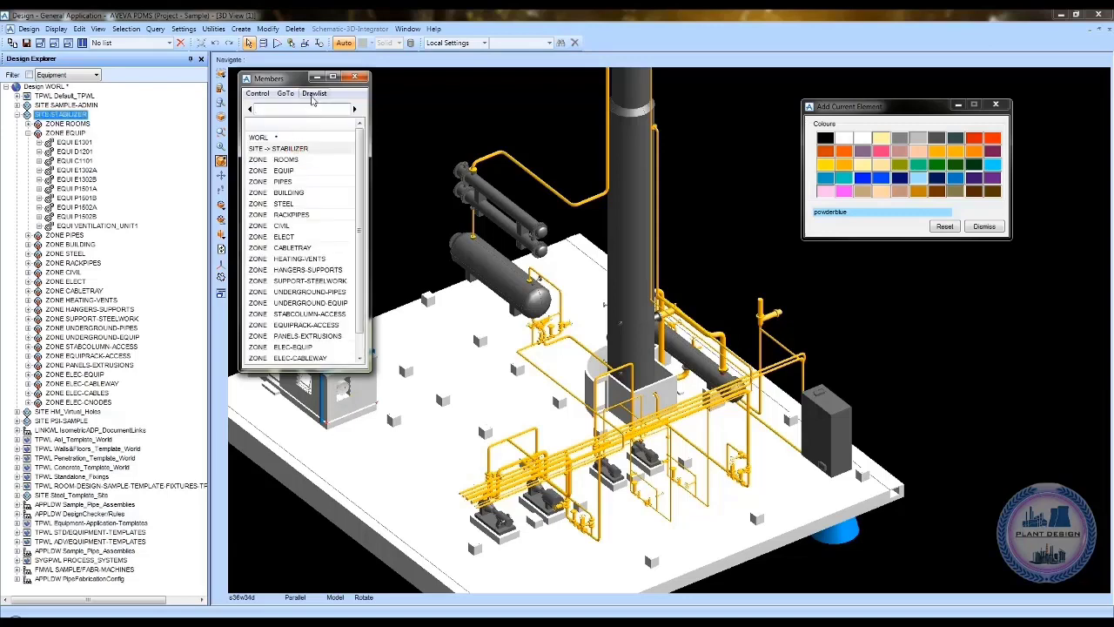
click(314, 95)
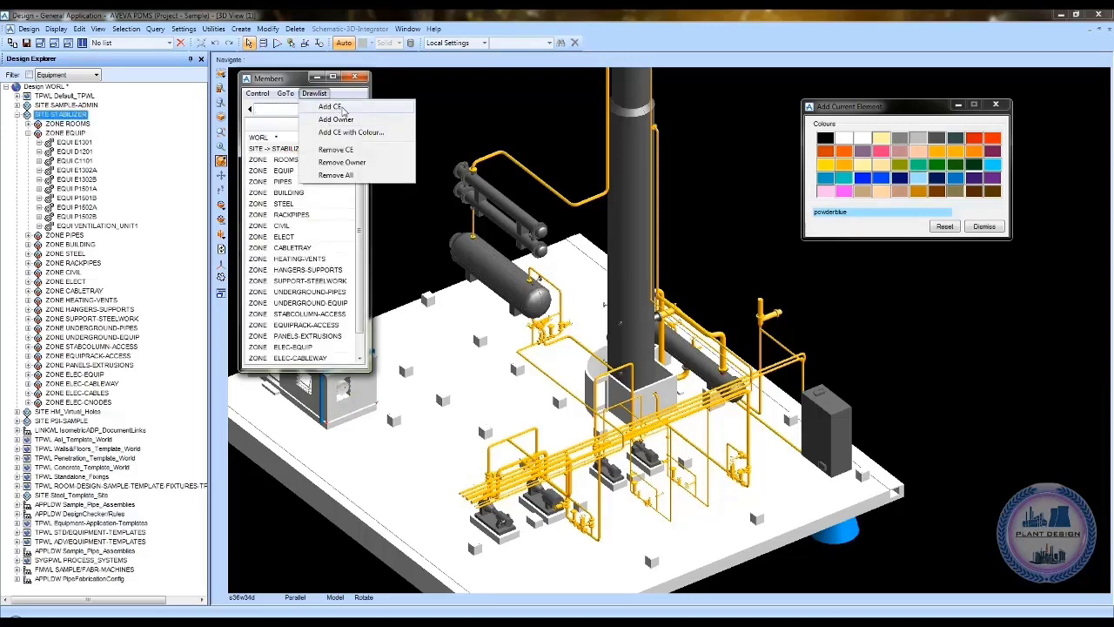
click(334, 106)
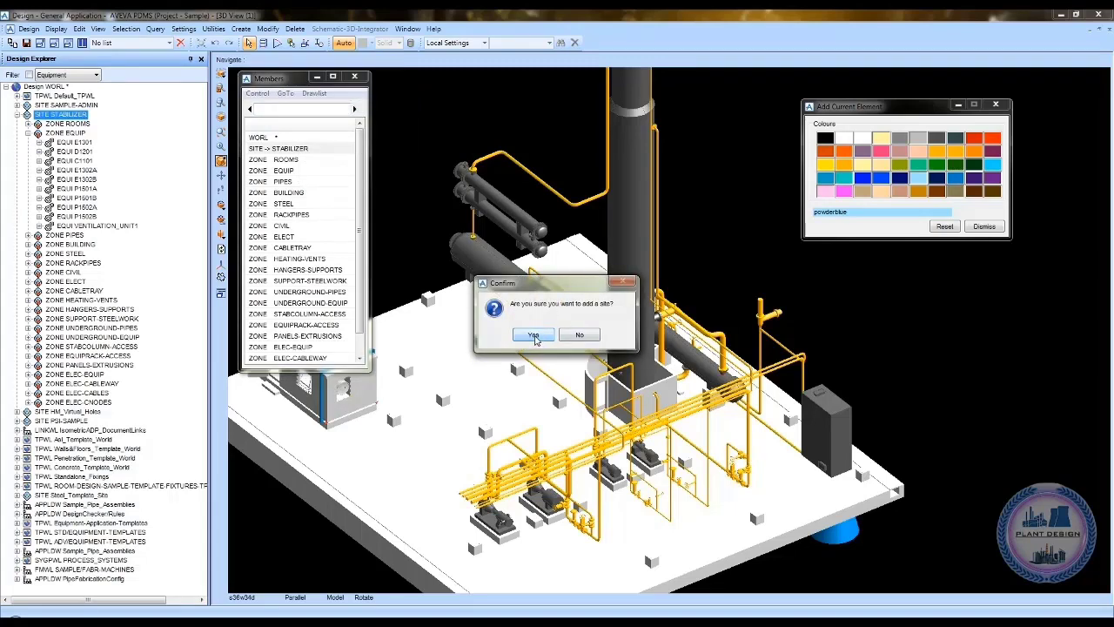
click(534, 336)
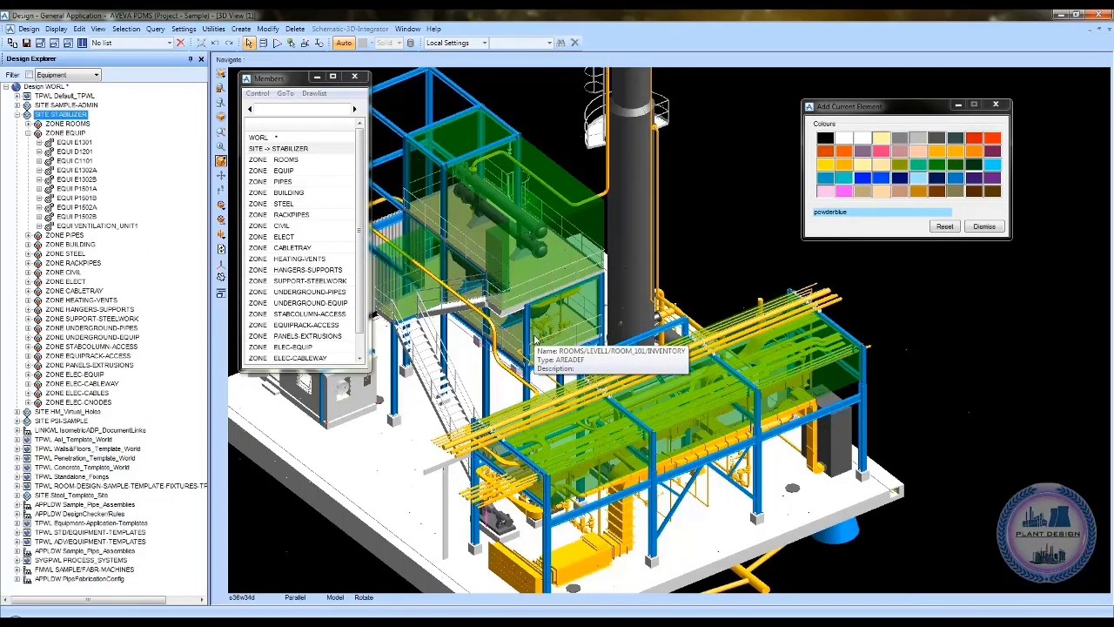
Examine the complete STABILIZER site model from several angles, including the column, the equipment rack and the steelwork at ground level.
middle_drag(515, 383, 648, 387)
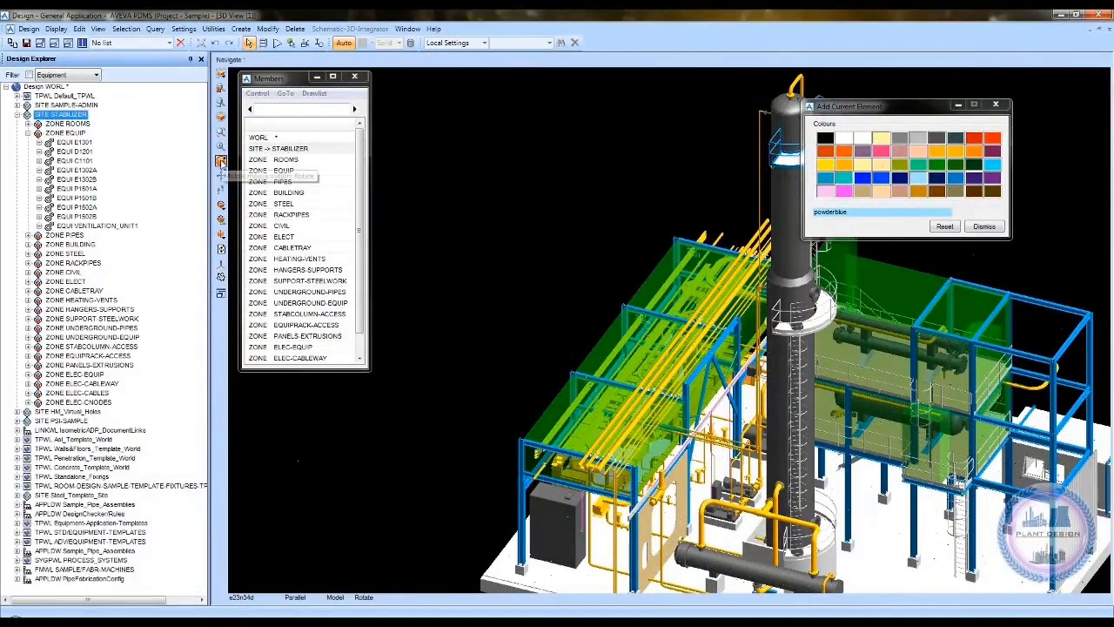
click(221, 162)
middle_click(748, 465)
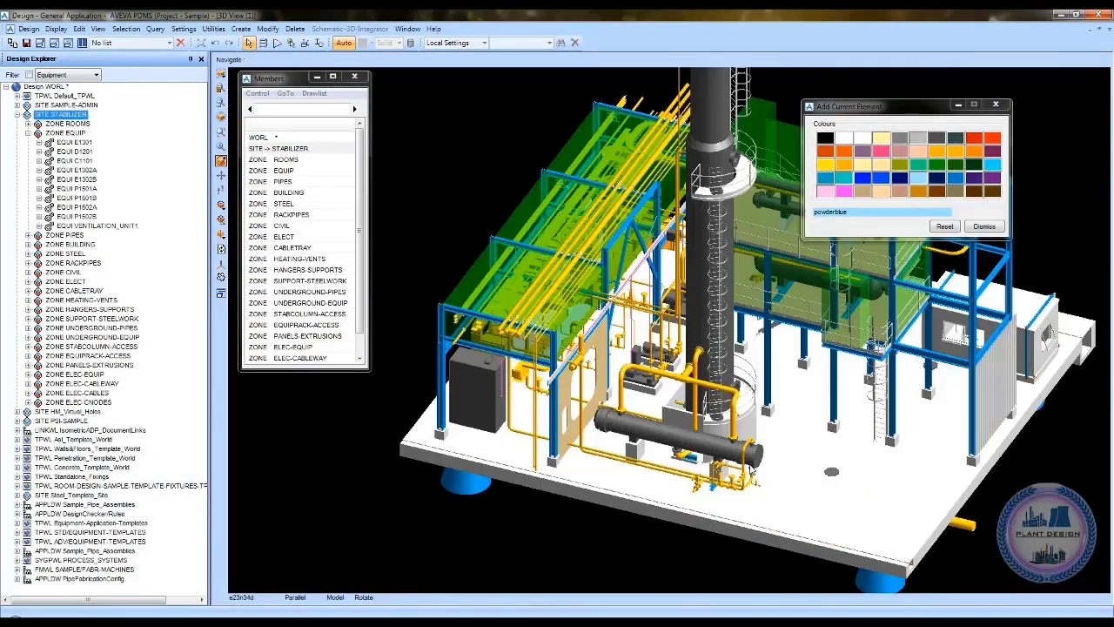
middle_drag(794, 401, 679, 426)
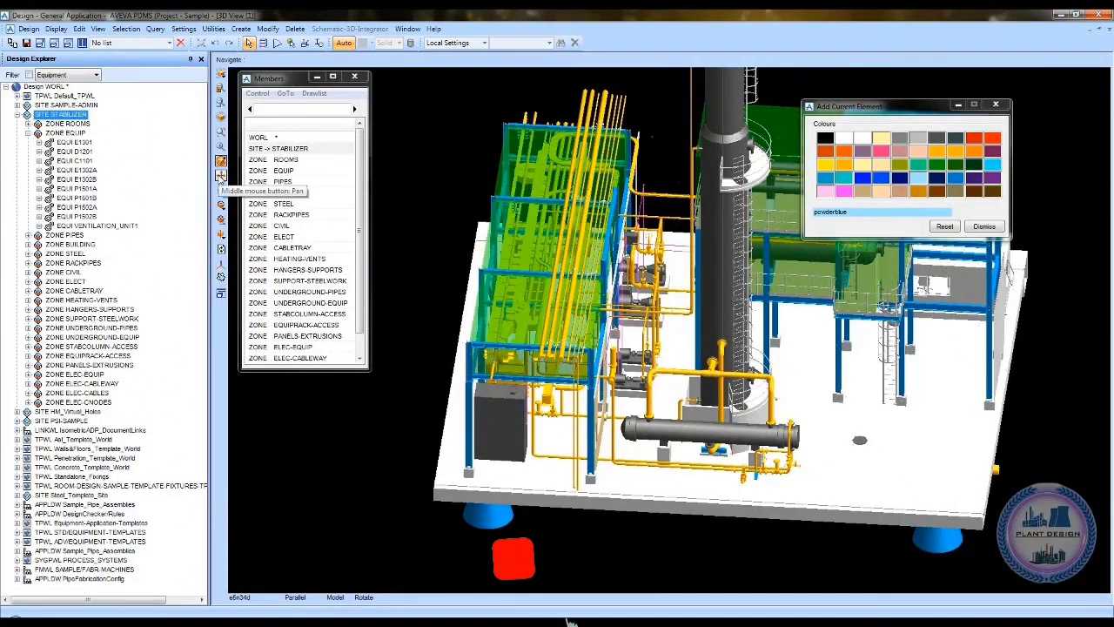
shift+middle_drag(532, 575, 529, 570)
mouse_move(629, 269)
middle_down()
mouse_move(401, 328)
mouse_move(382, 352)
mouse_move(598, 273)
mouse_move(627, 398)
mouse_move(632, 284)
middle_up()
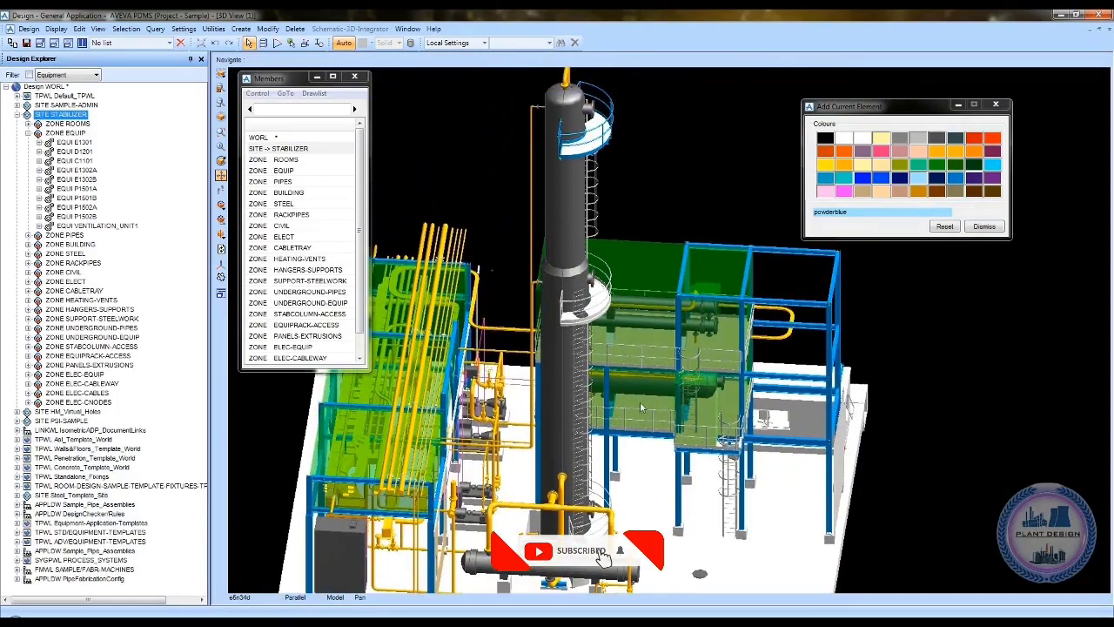
click(221, 161)
middle_drag(559, 472, 564, 502)
middle_drag(623, 553, 595, 492)
scroll(595, 492, up, 4)
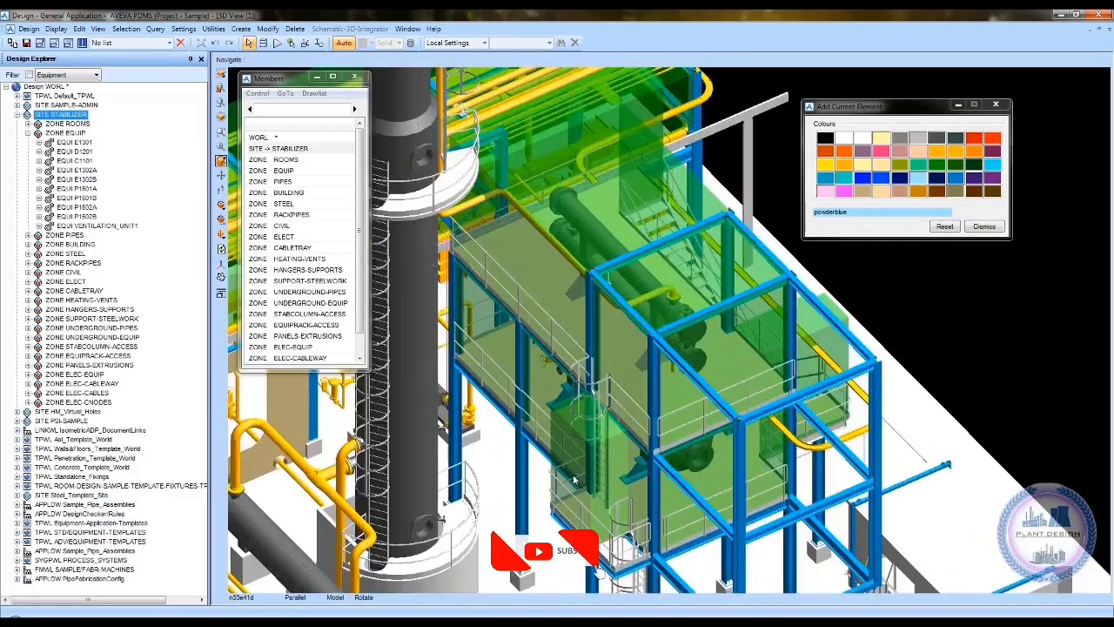
click(221, 177)
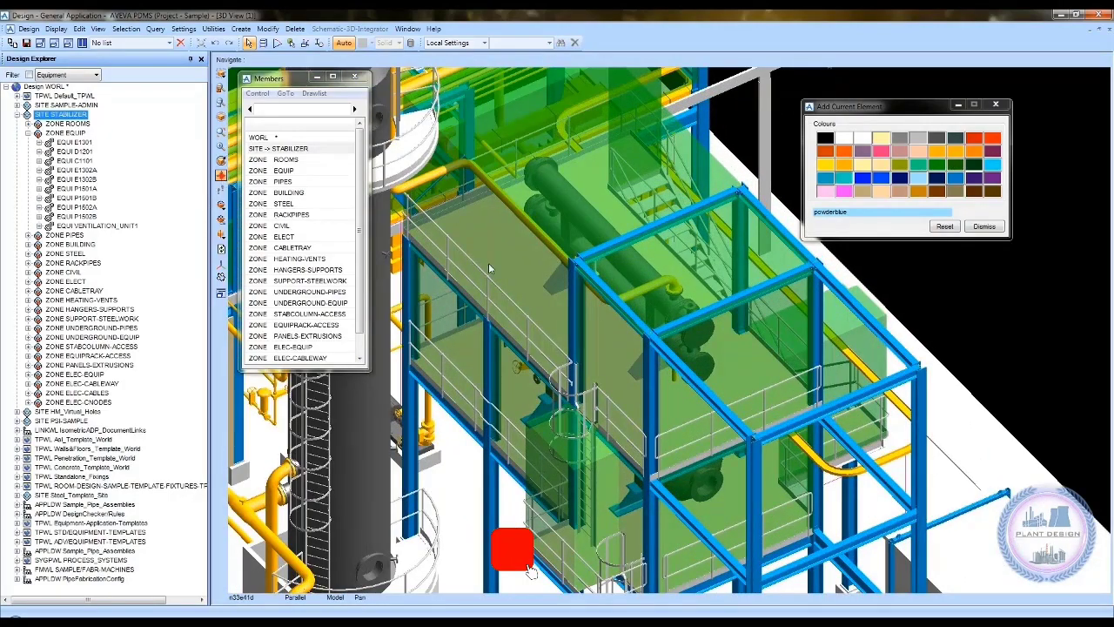
middle_drag(489, 265, 462, 339)
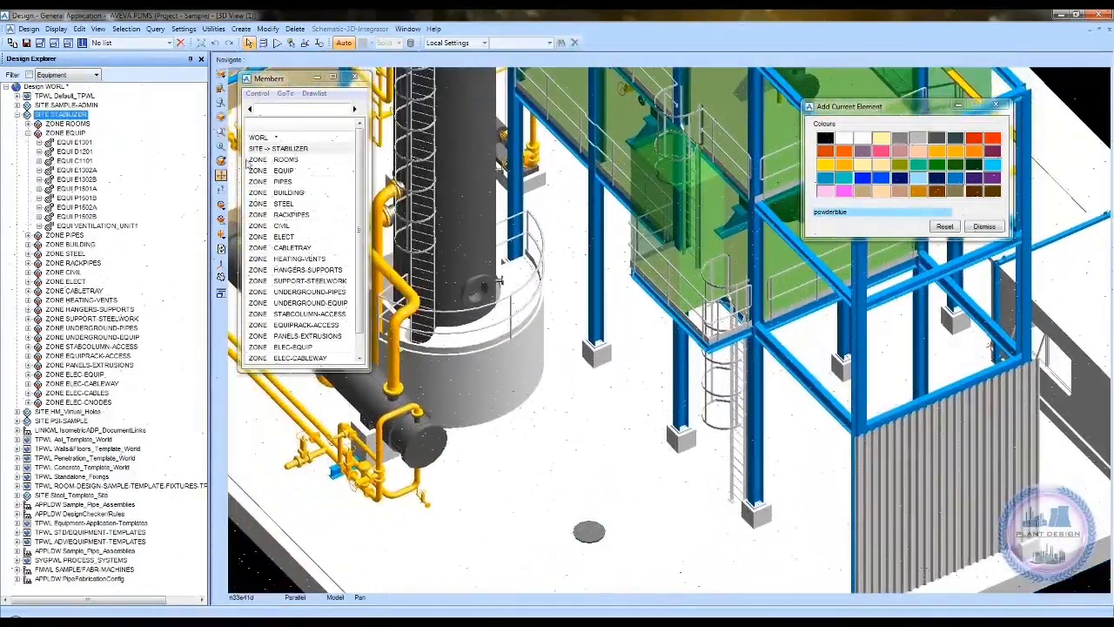
click(221, 161)
middle_drag(610, 361, 617, 320)
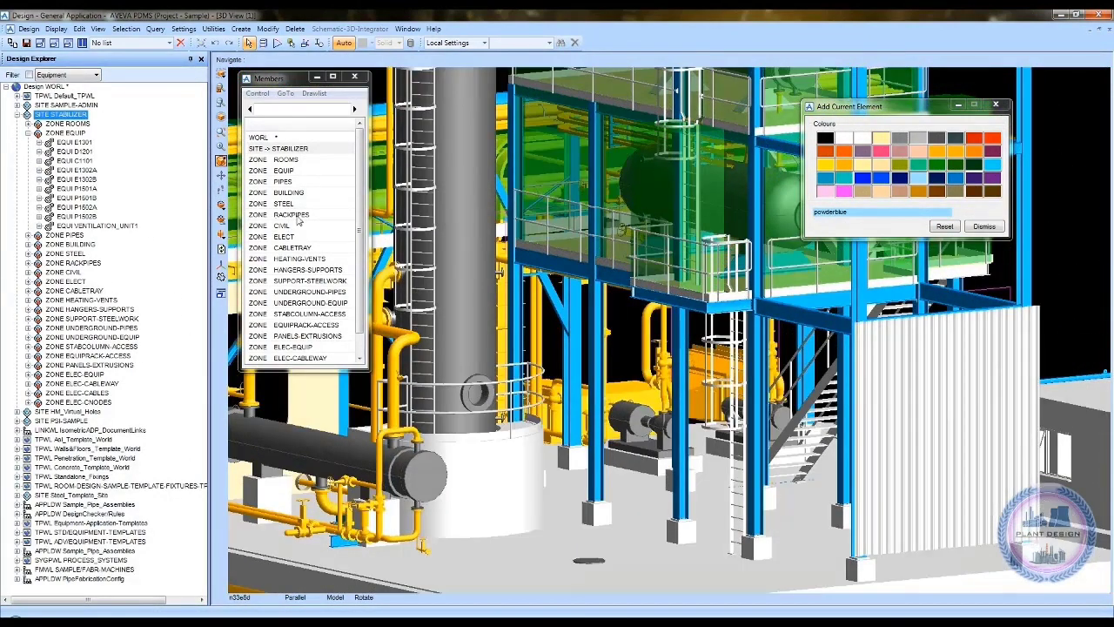
Shift the Members window slightly and remove steel column D-3 of the equipment rack from the 3D view through the Design Explorer.
drag(287, 80, 278, 79)
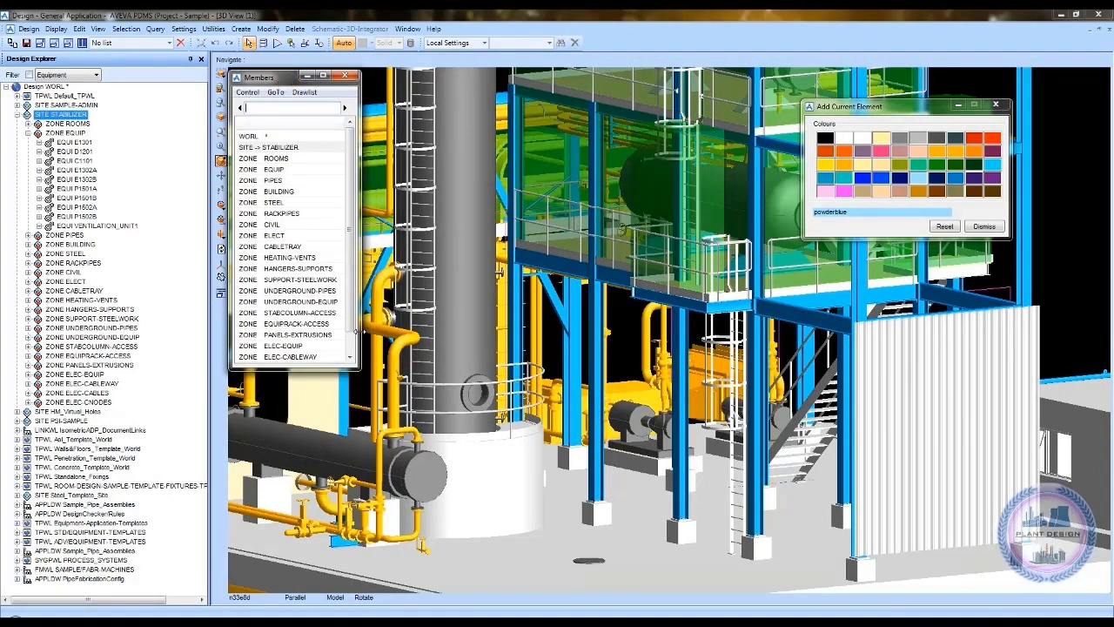
click(600, 320)
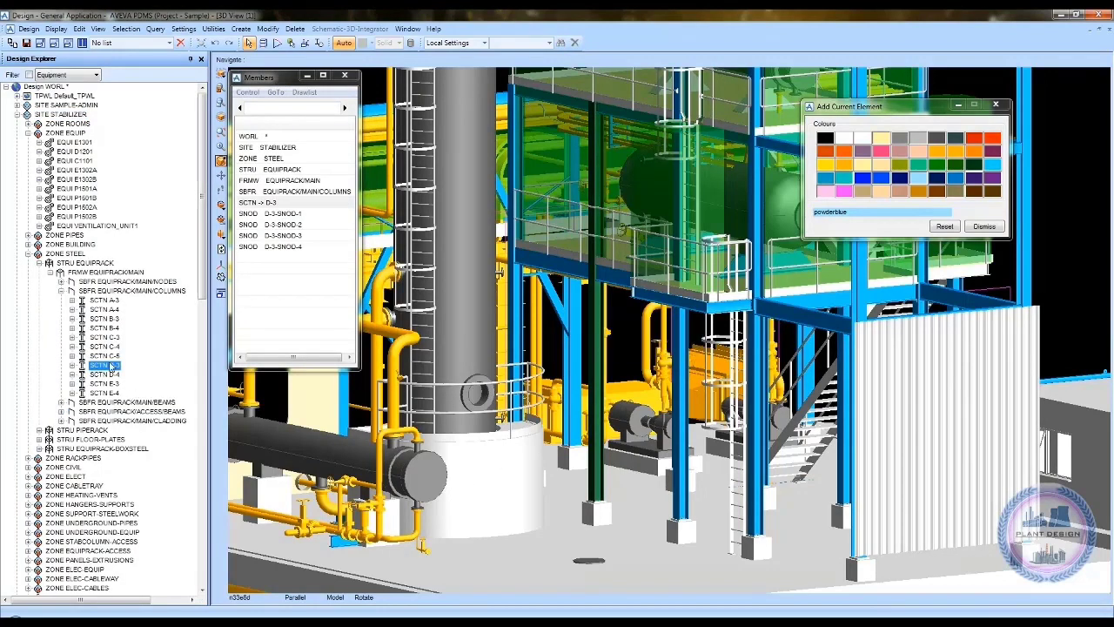
right_click(102, 365)
mouse_move(135, 374)
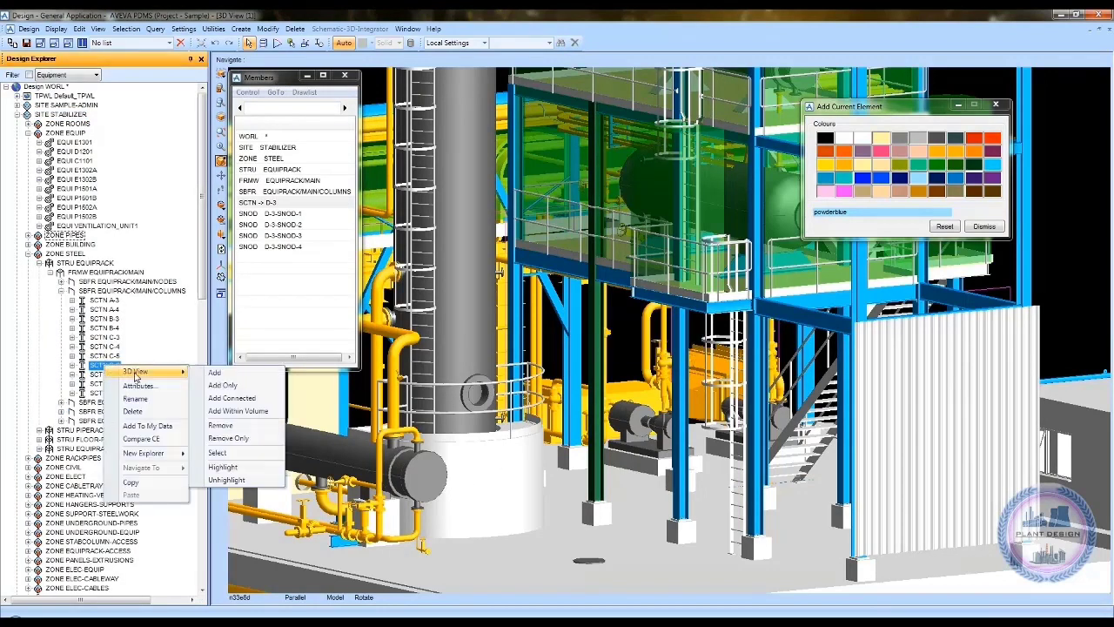
click(240, 427)
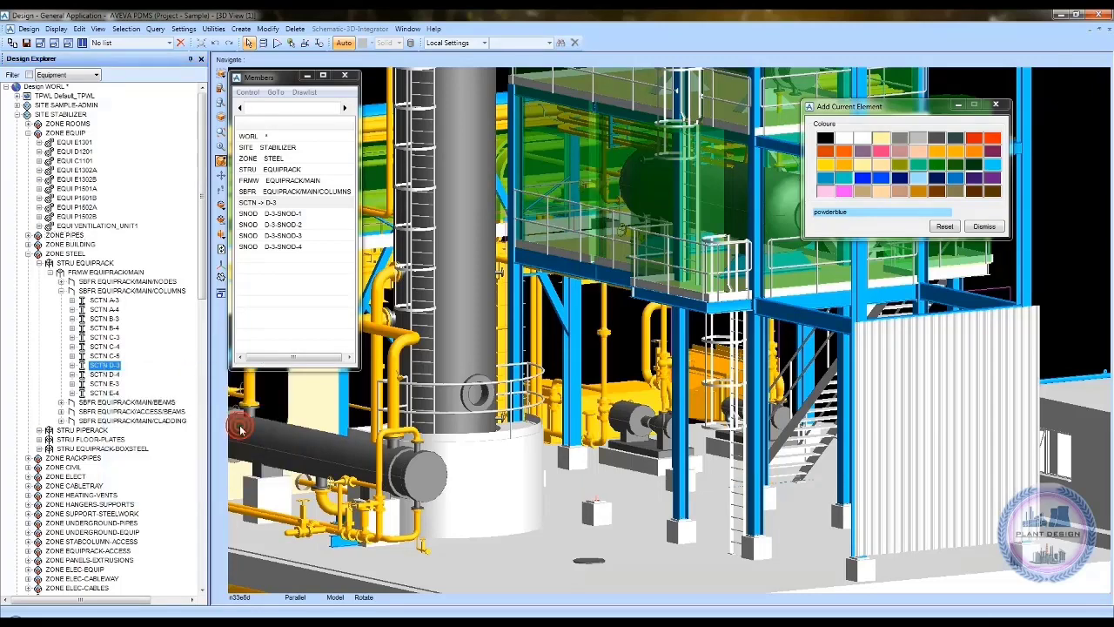
Remove steel column C-3 of the equipment rack from the drawlist as the current element, using the Members window.
click(680, 346)
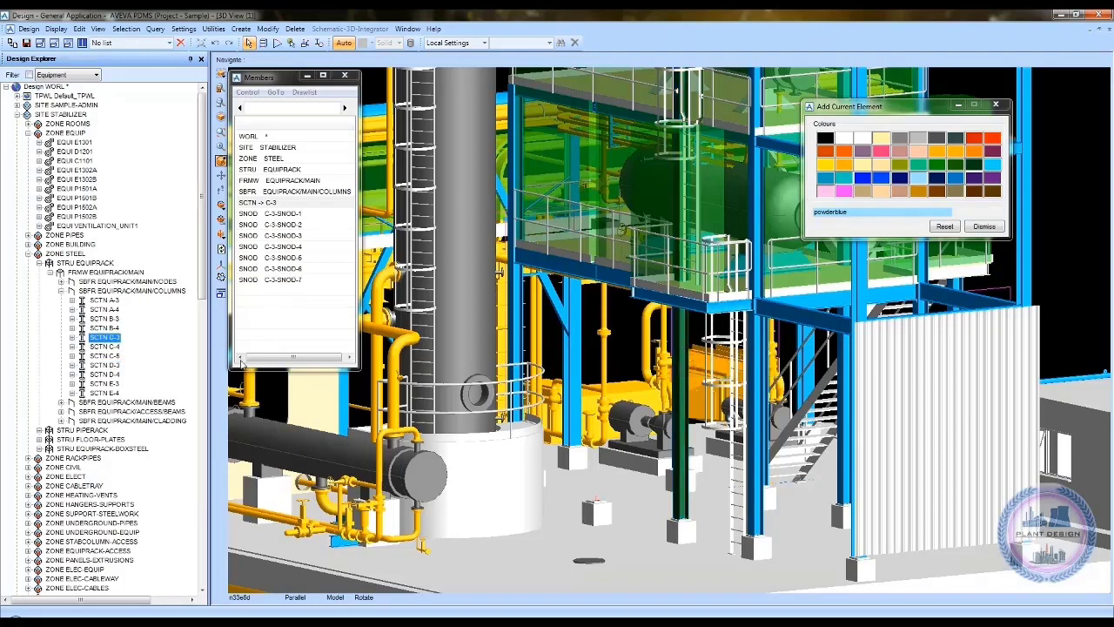
click(302, 92)
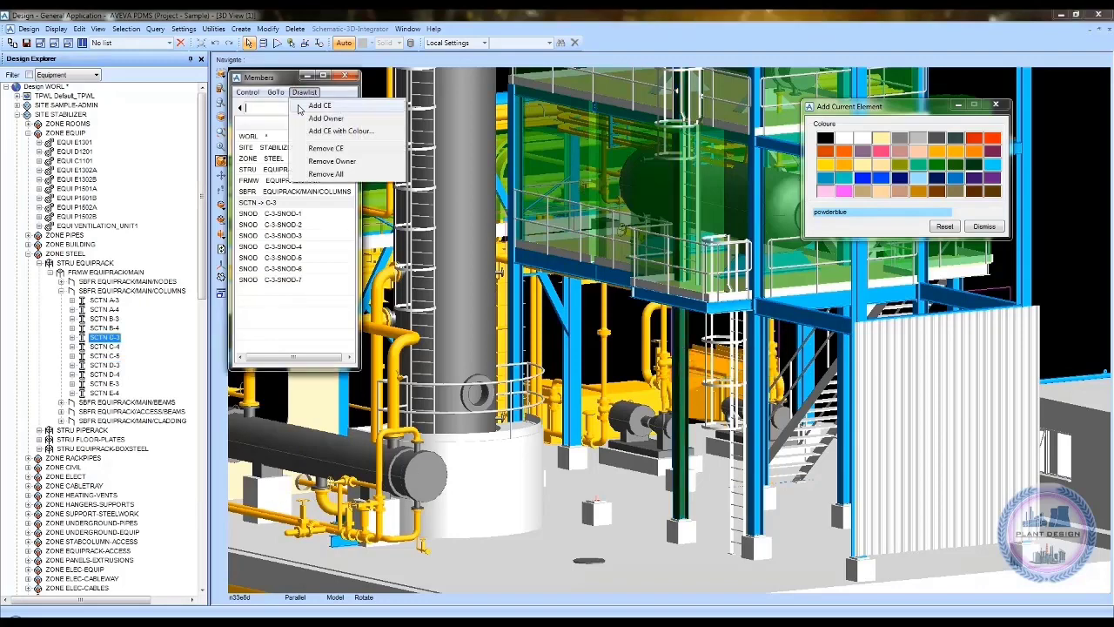
click(343, 149)
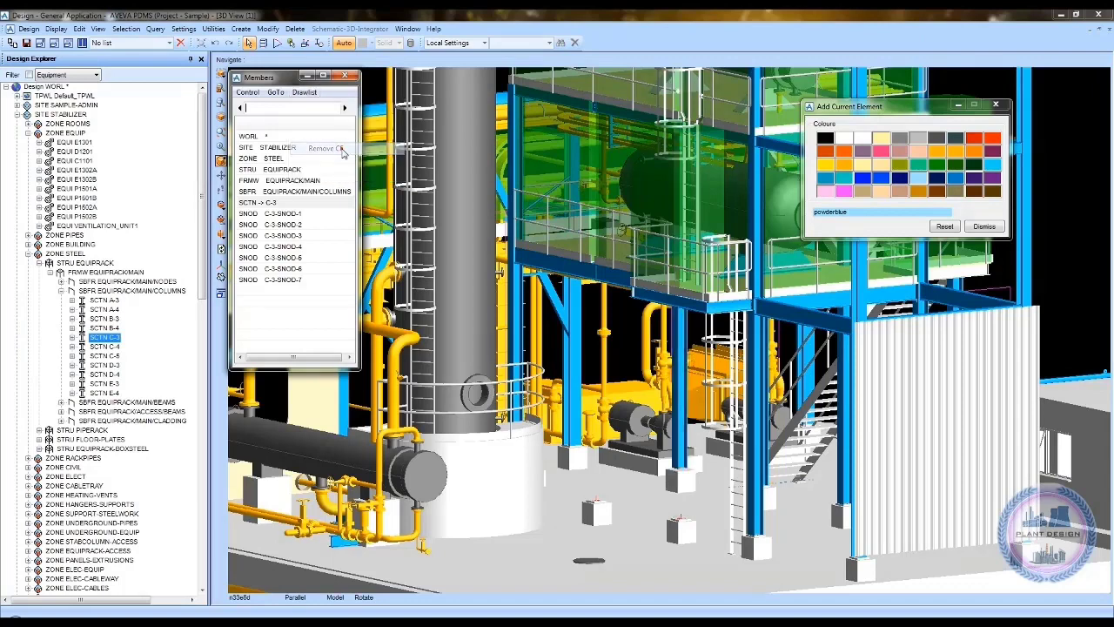
Pick steel column E-4 in the 3D view and remove its owner, EQUIPRACK/MAIN/COLUMNS, from the drawlist.
click(683, 341)
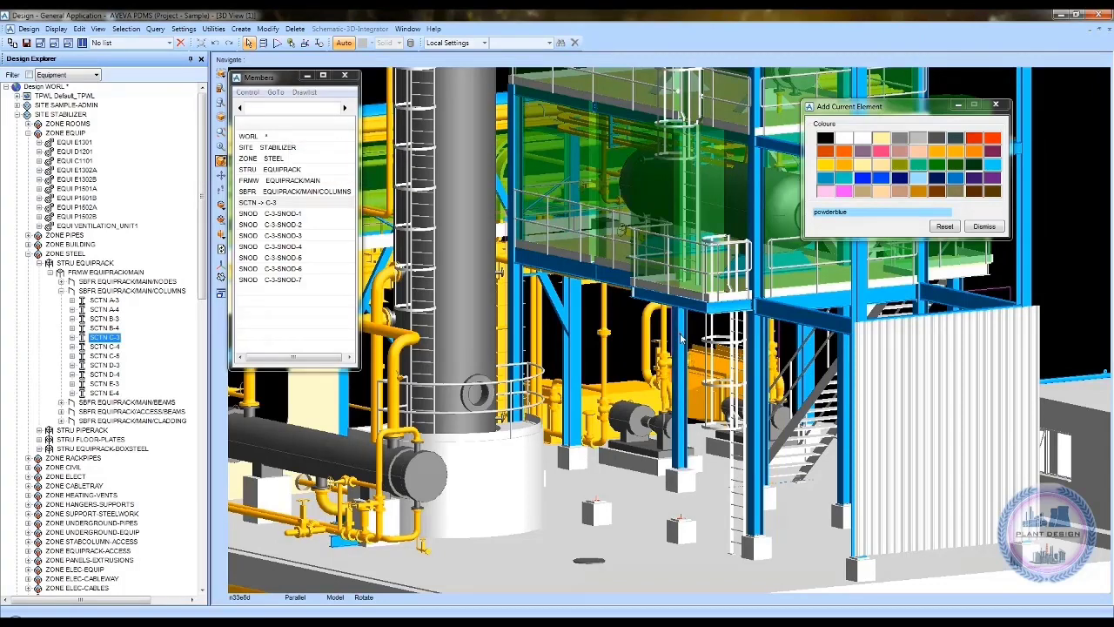
click(304, 92)
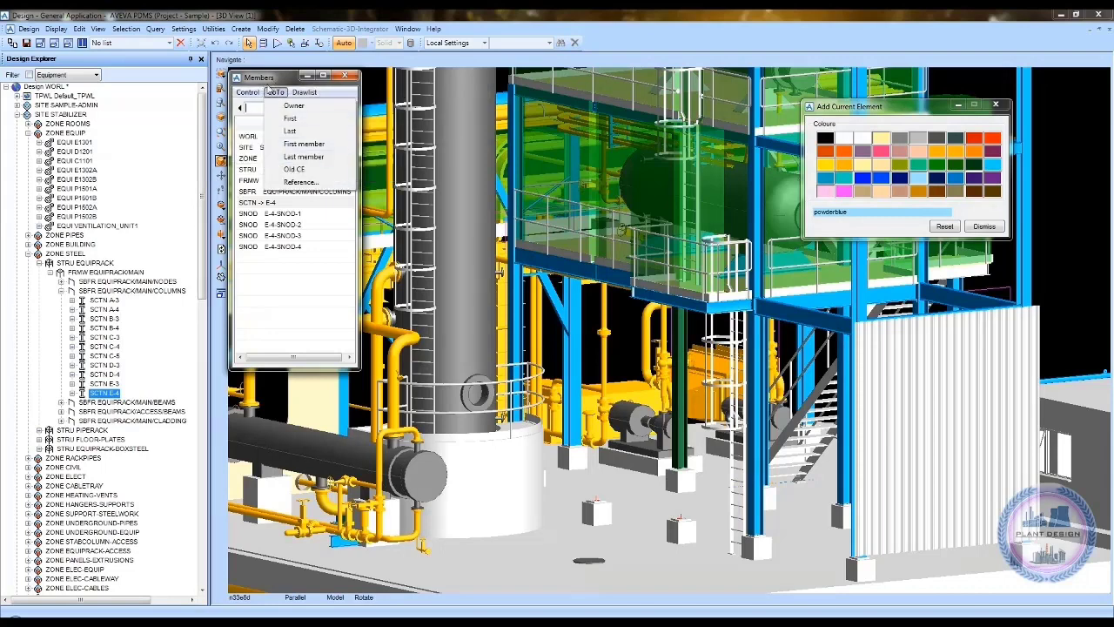
click(271, 76)
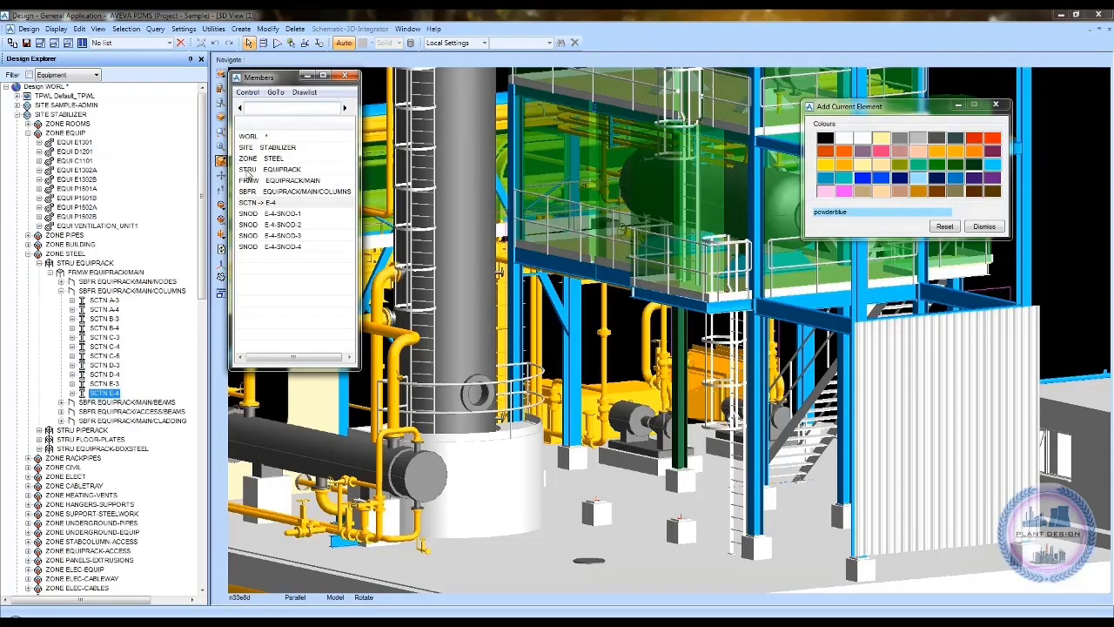
click(303, 92)
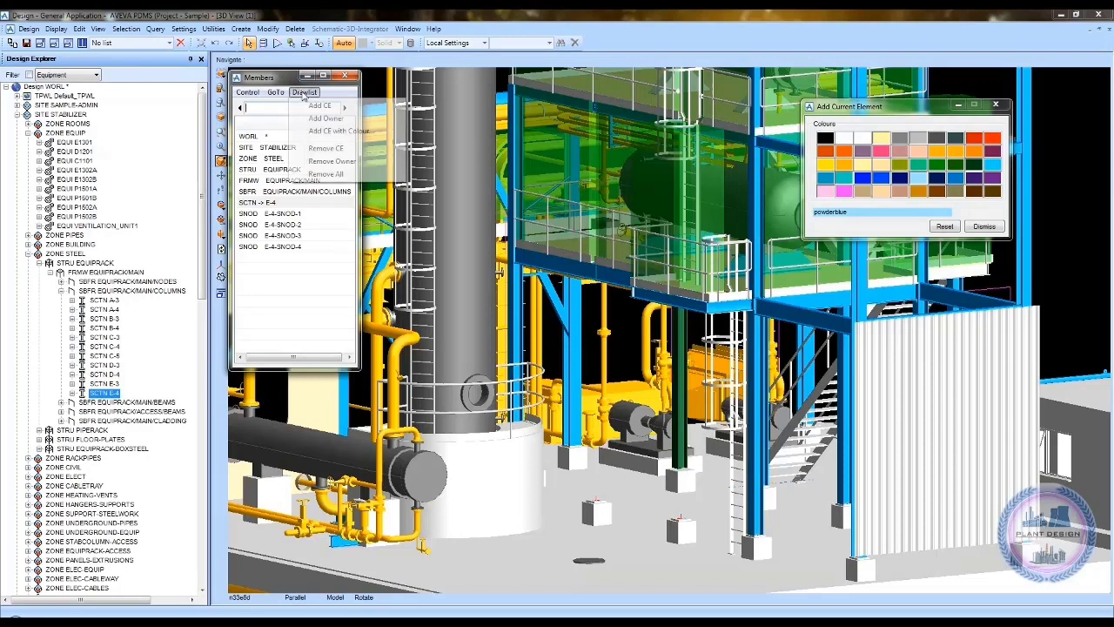
click(331, 163)
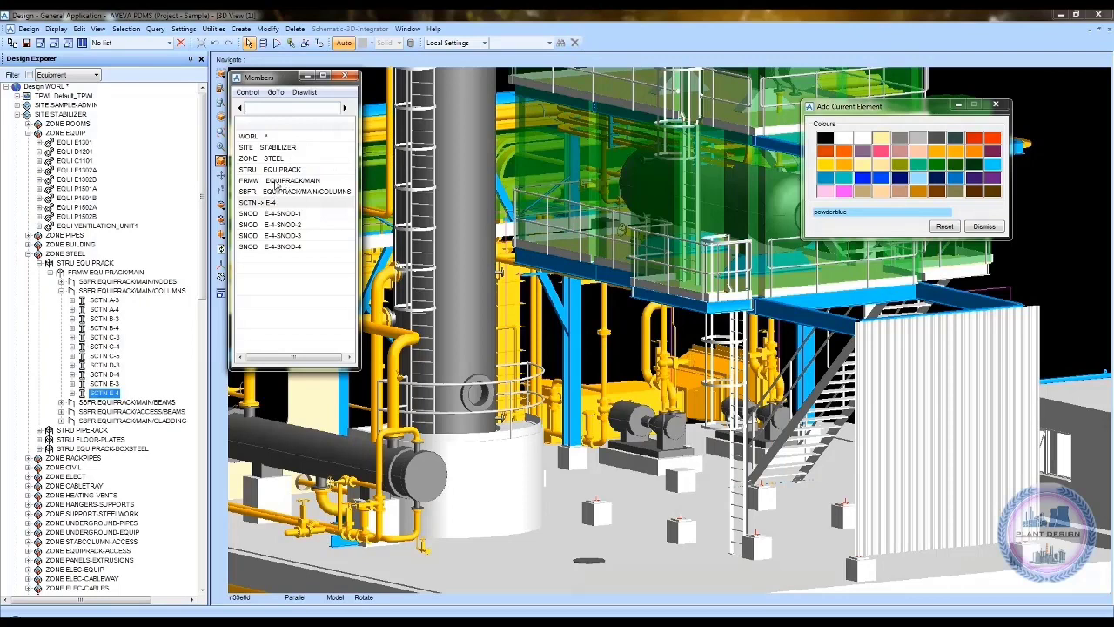
Select framework EQUIPRACK/MAIN in the Members window and remove its owner, structure EQUIPRACK, from the drawlist.
click(276, 181)
click(304, 93)
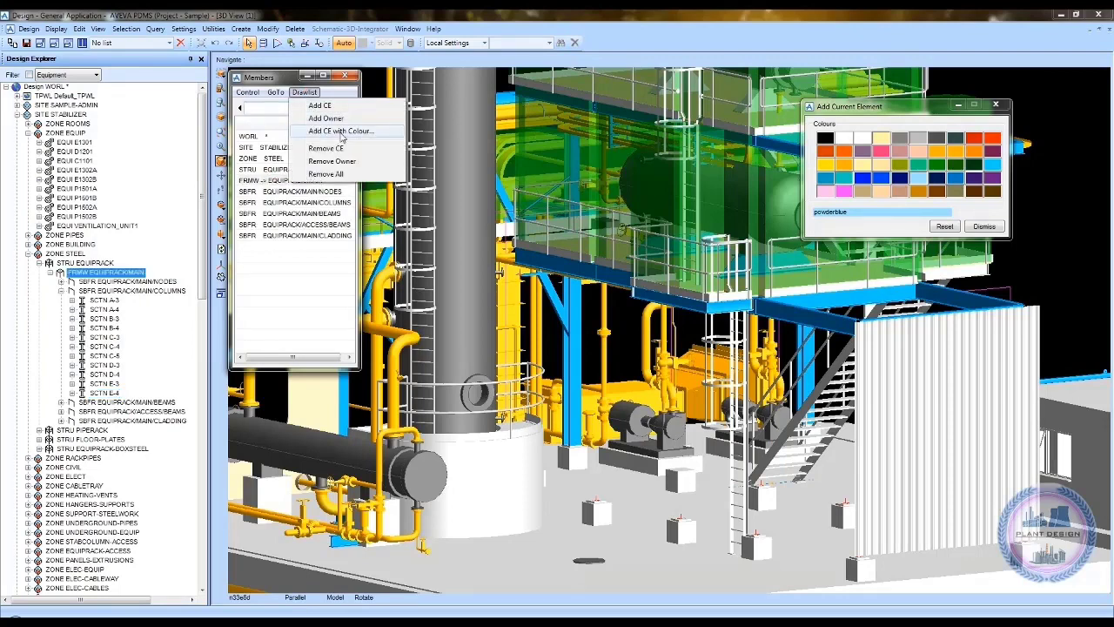
click(338, 162)
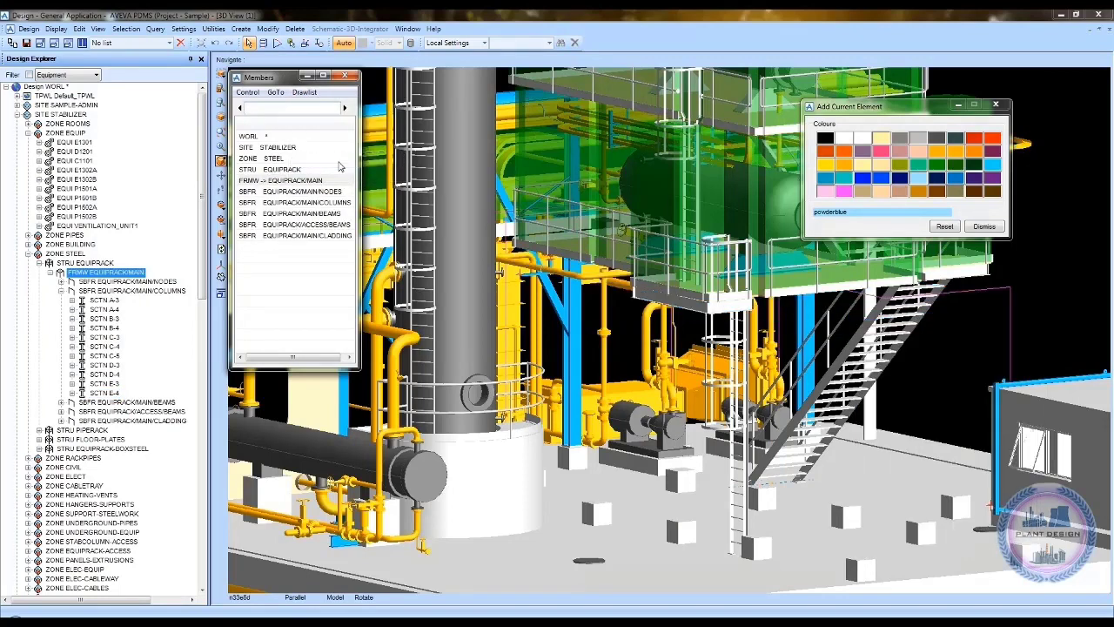
Remove the owner of structure EQUIPRACK, zone STEEL, from the drawlist, and clear all remaining elements from the 3D view.
click(272, 169)
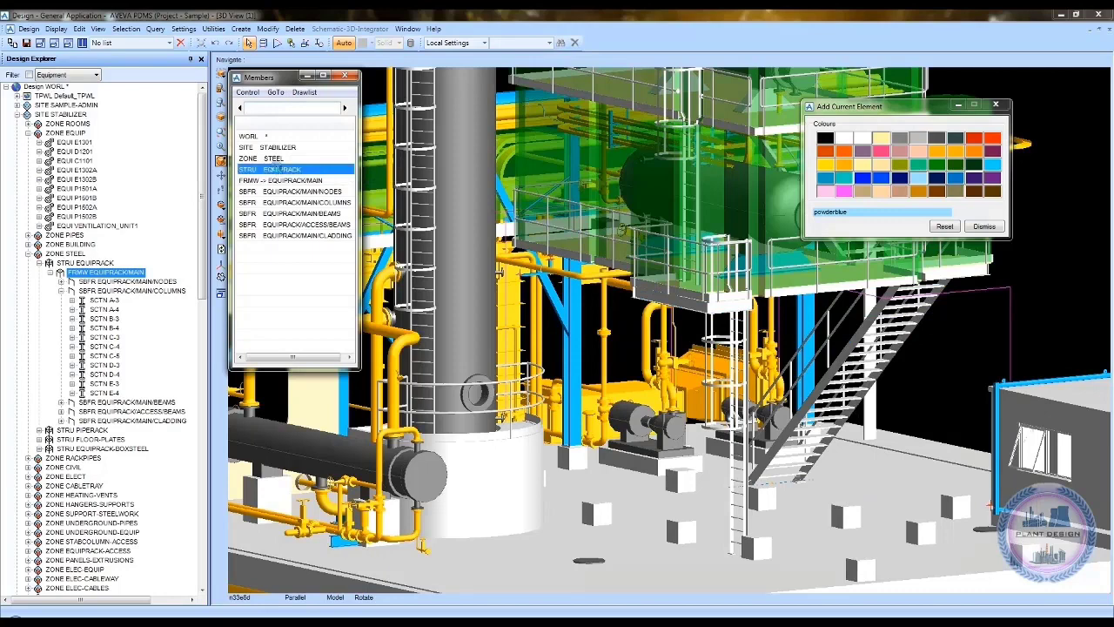
click(304, 92)
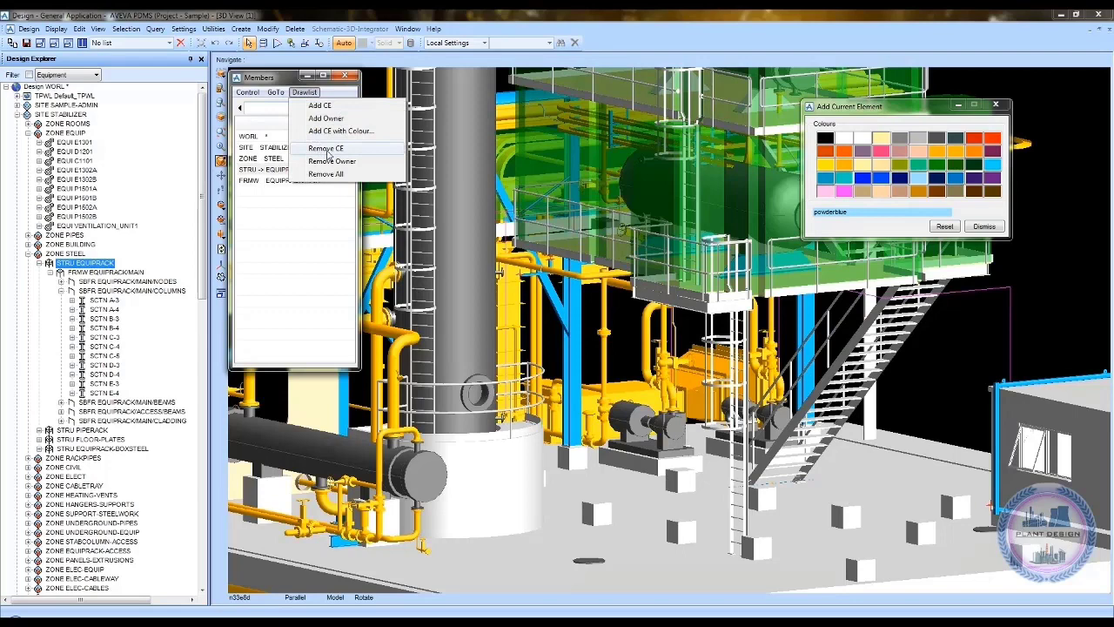
click(332, 163)
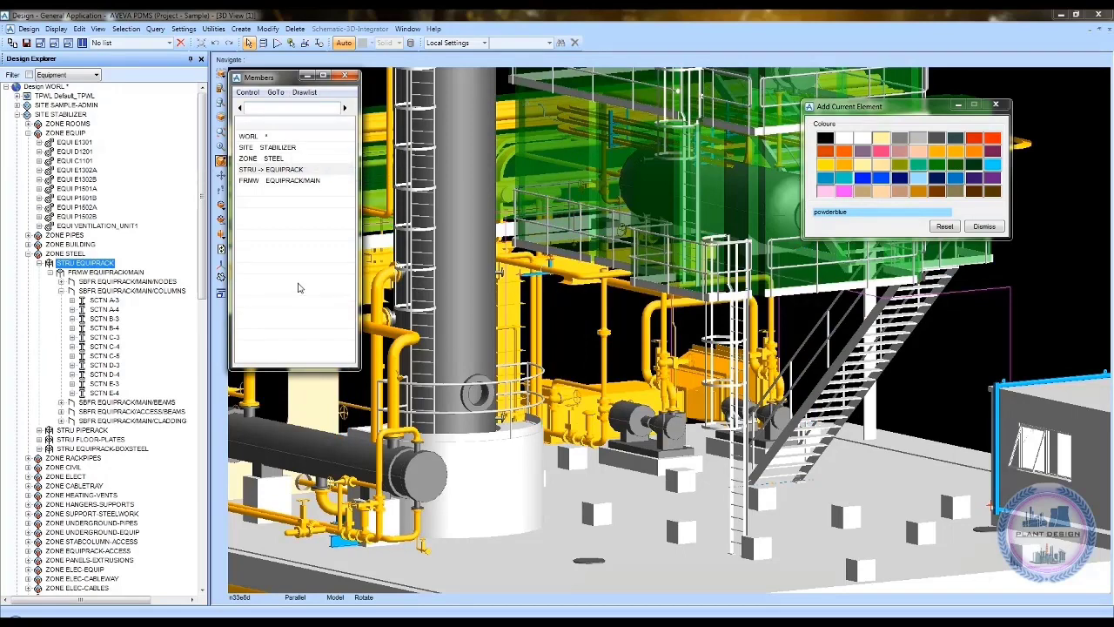
click(303, 93)
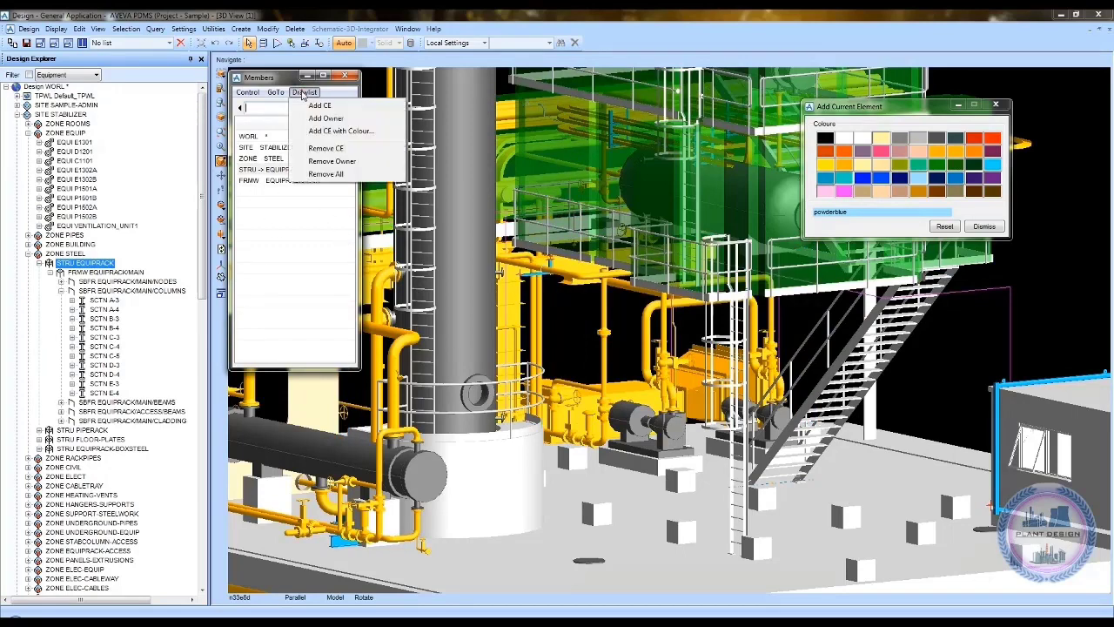
click(338, 174)
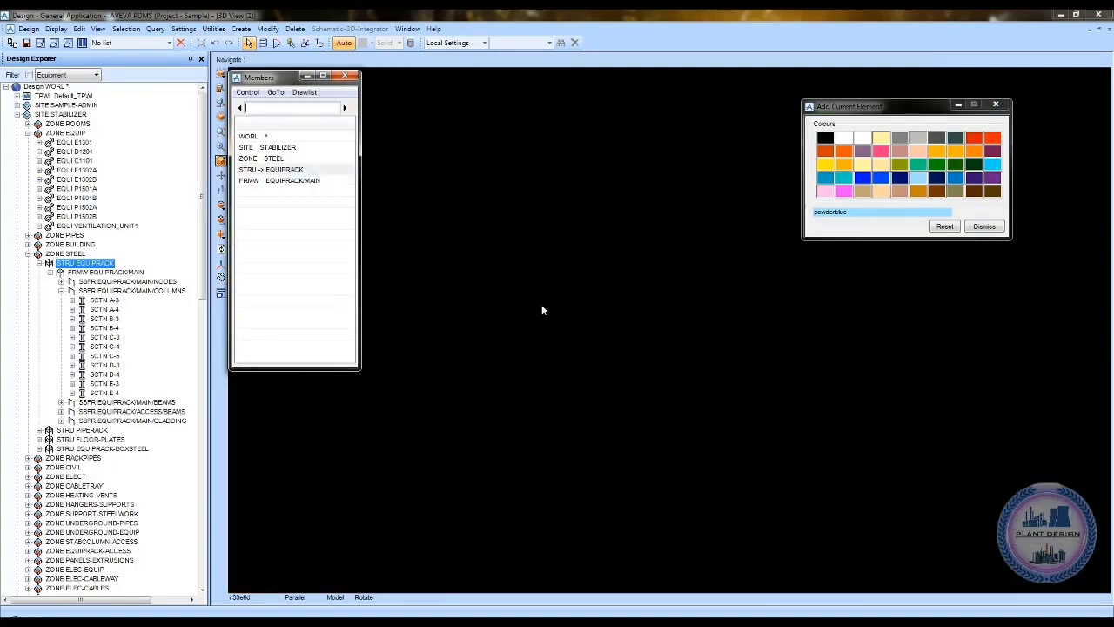
Add the whole STABILIZER site to the 3D view as the current element and bring the complete model into view.
click(269, 148)
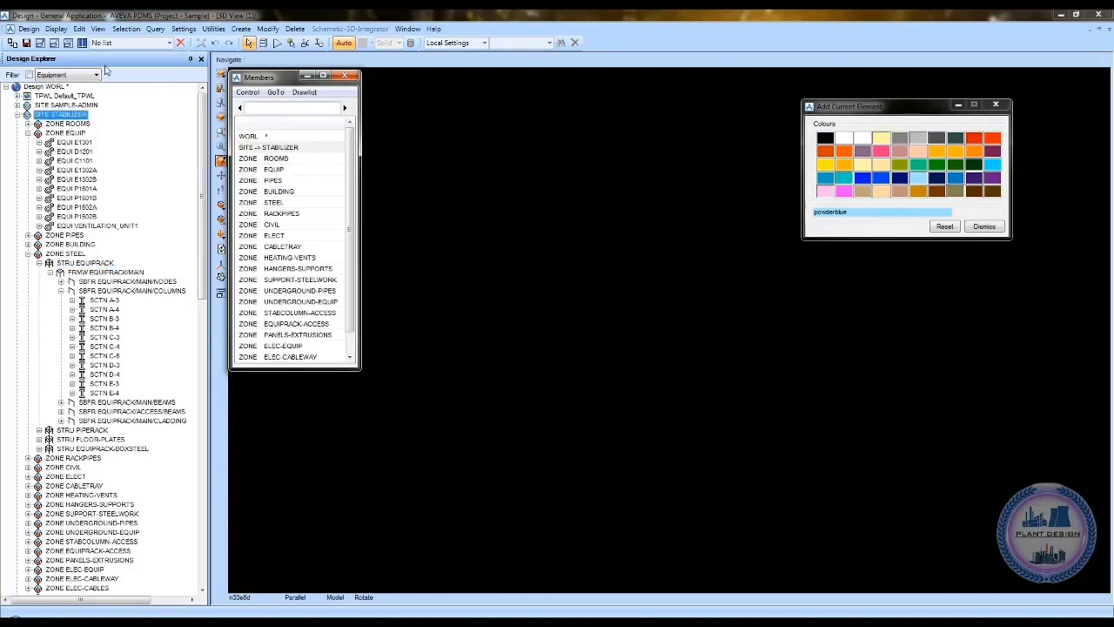
click(40, 43)
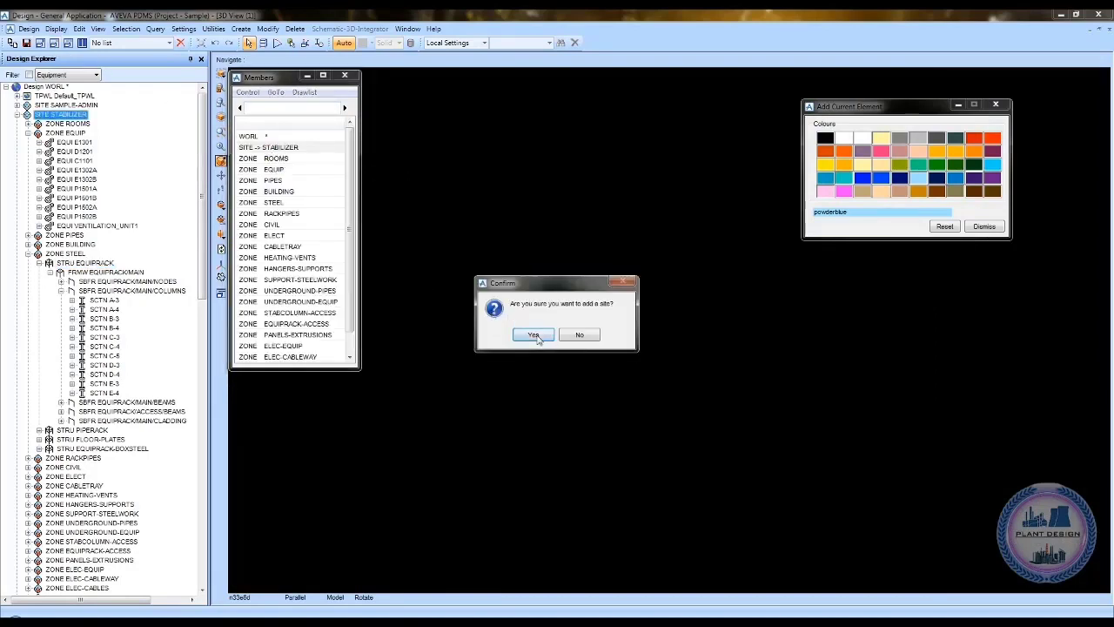
click(533, 335)
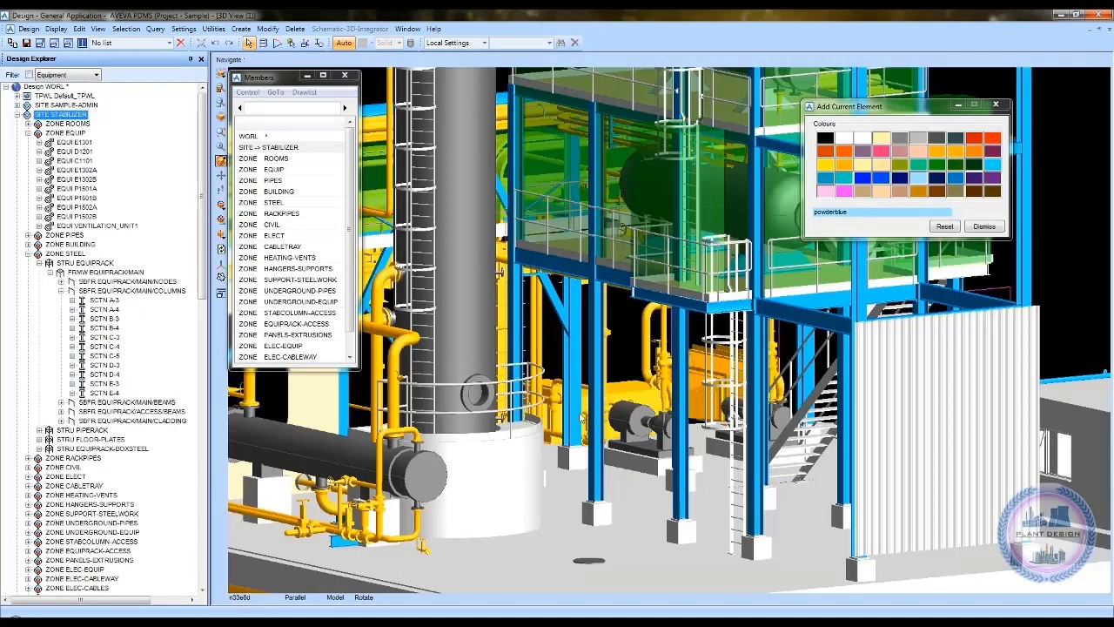
scroll(591, 374, down, 4)
scroll(656, 303, down, 1)
middle_drag(666, 283, 700, 175)
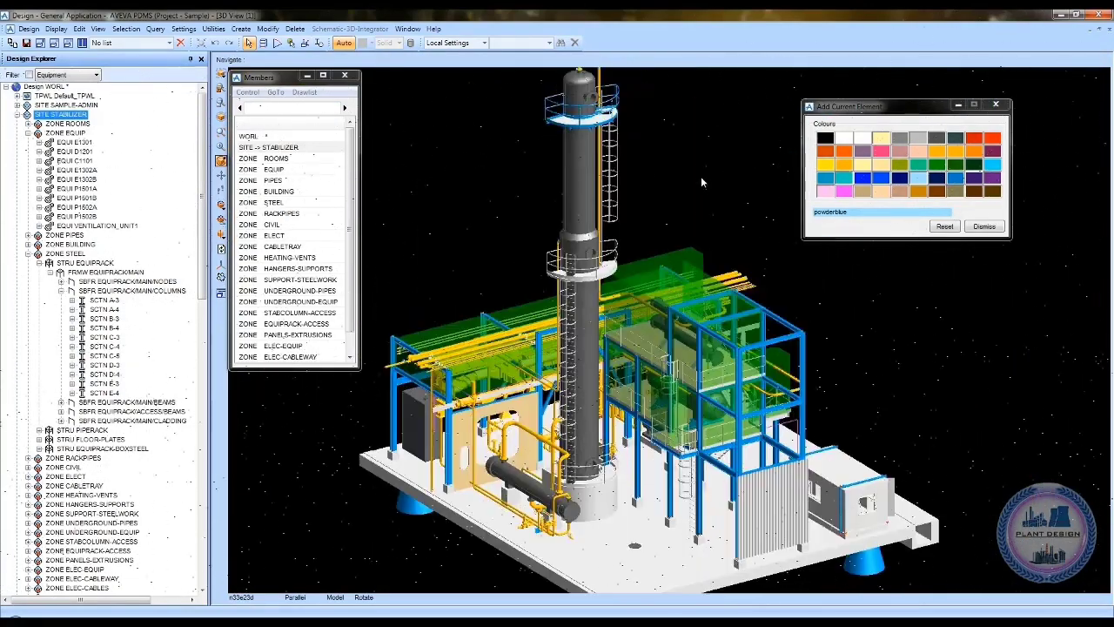
Dismiss the Add Current Element colour window and remove the STABILIZER site from the 3D view.
click(984, 225)
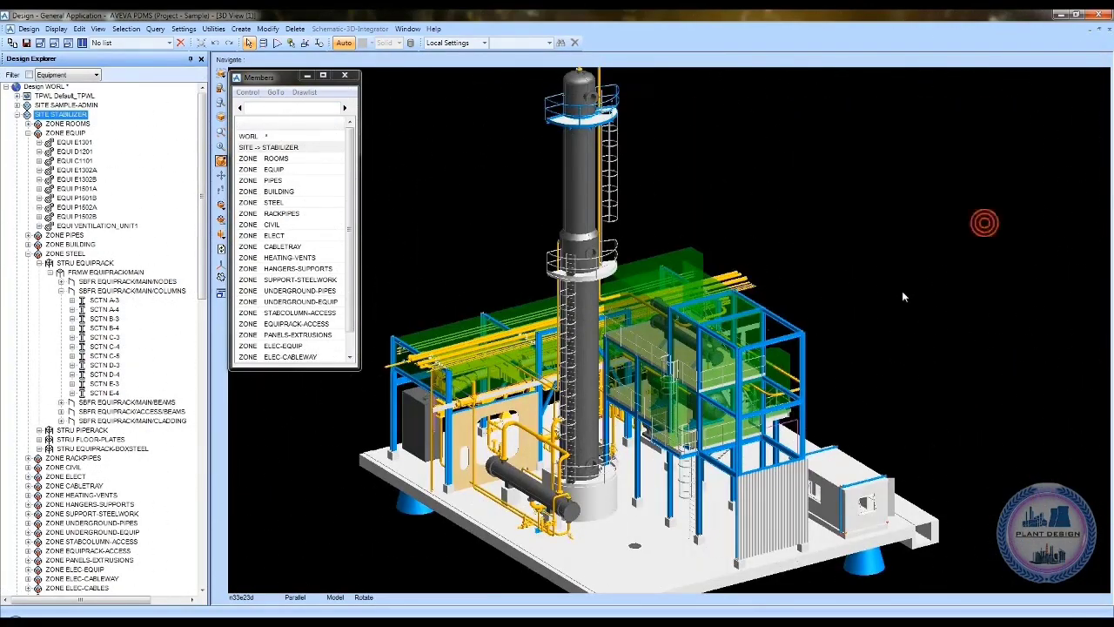
click(67, 47)
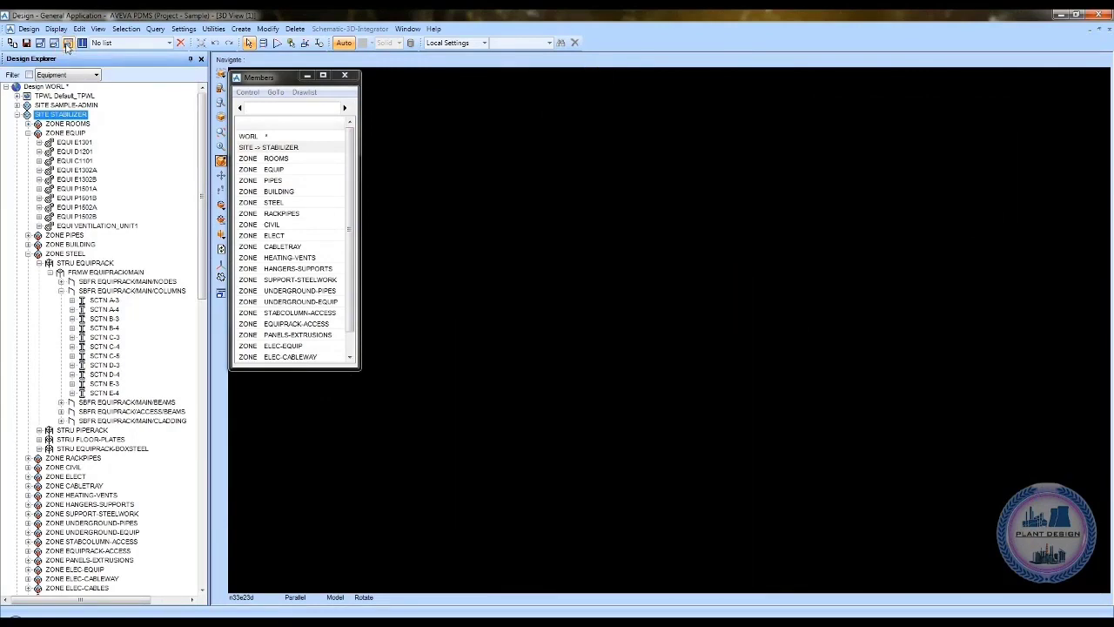